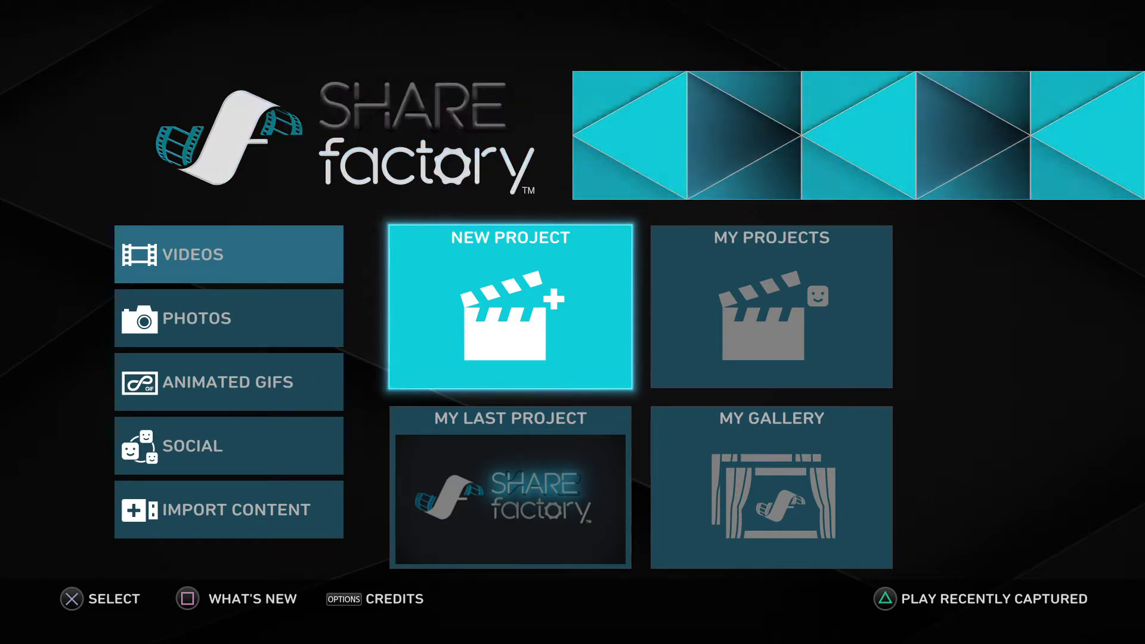
# Open SHAREfactory Sample from My Last Project on the home screen
pyautogui.press('Down')
pyautogui.press('Return')
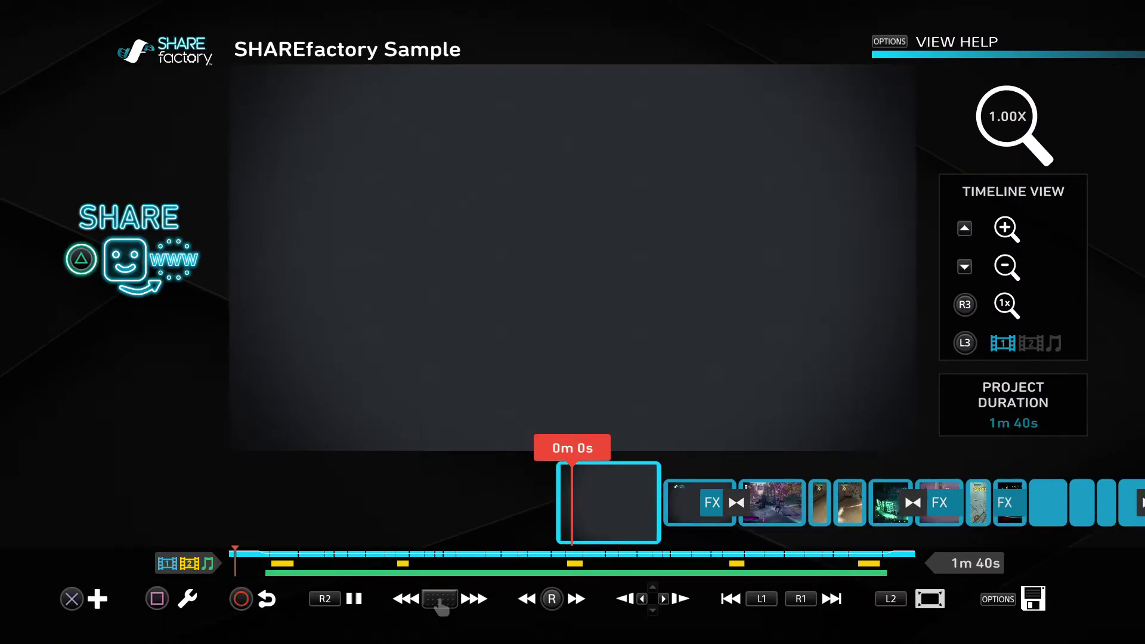
# Play the sample project preview and pause it on the title card
pyautogui.press('Return')
pyautogui.press('Escape')
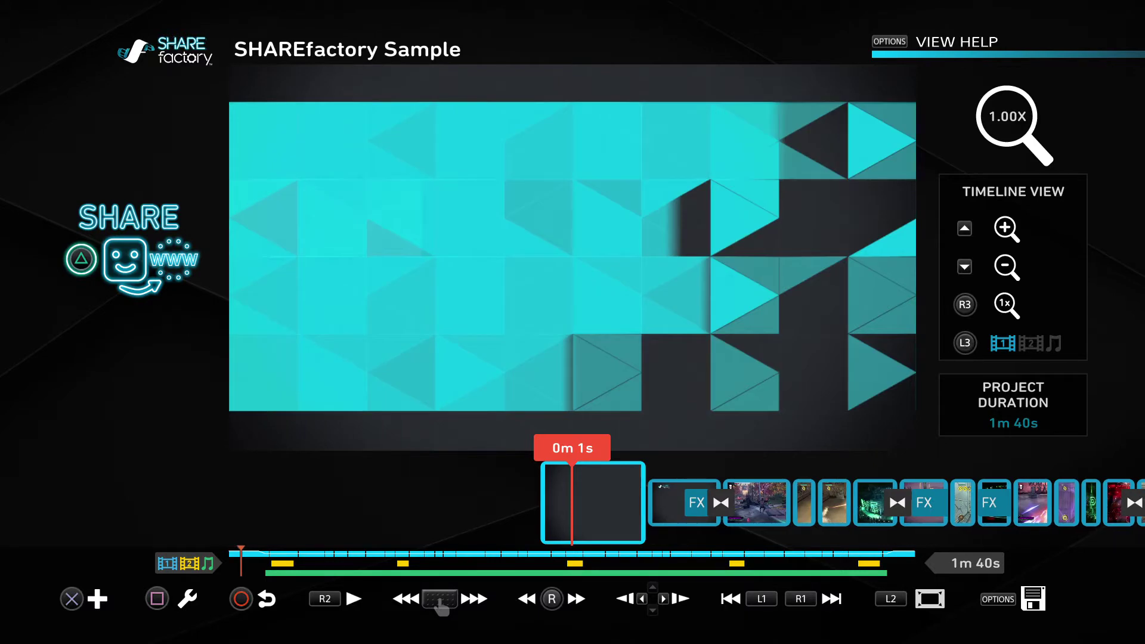
pyautogui.press('space')
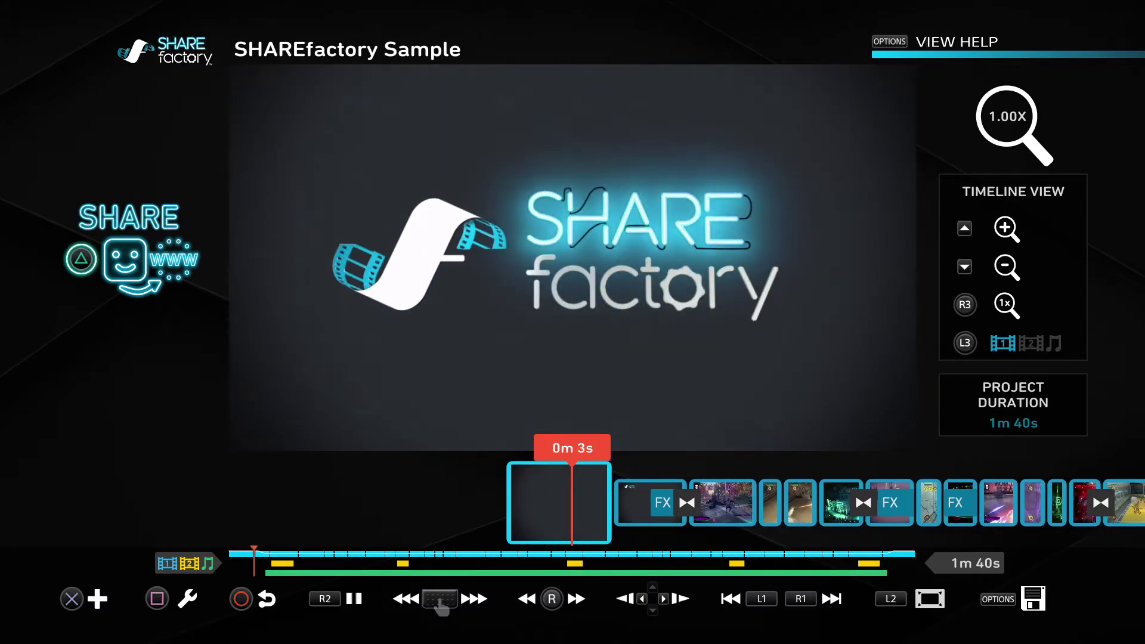
pyautogui.press('space')
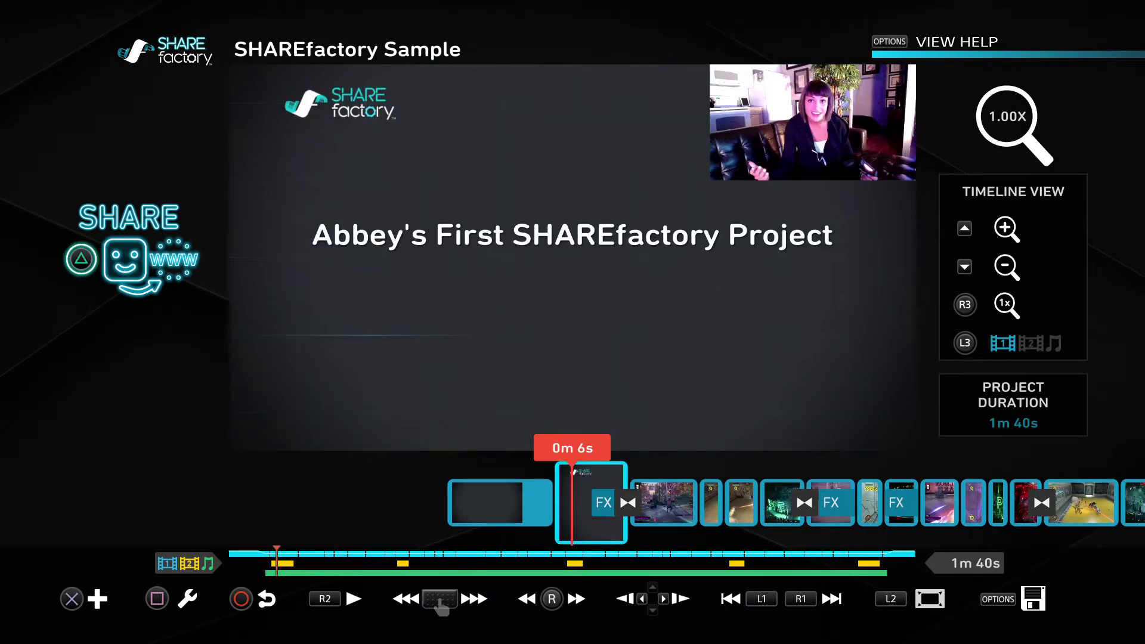
pyautogui.press('Right')
pyautogui.press('Right')
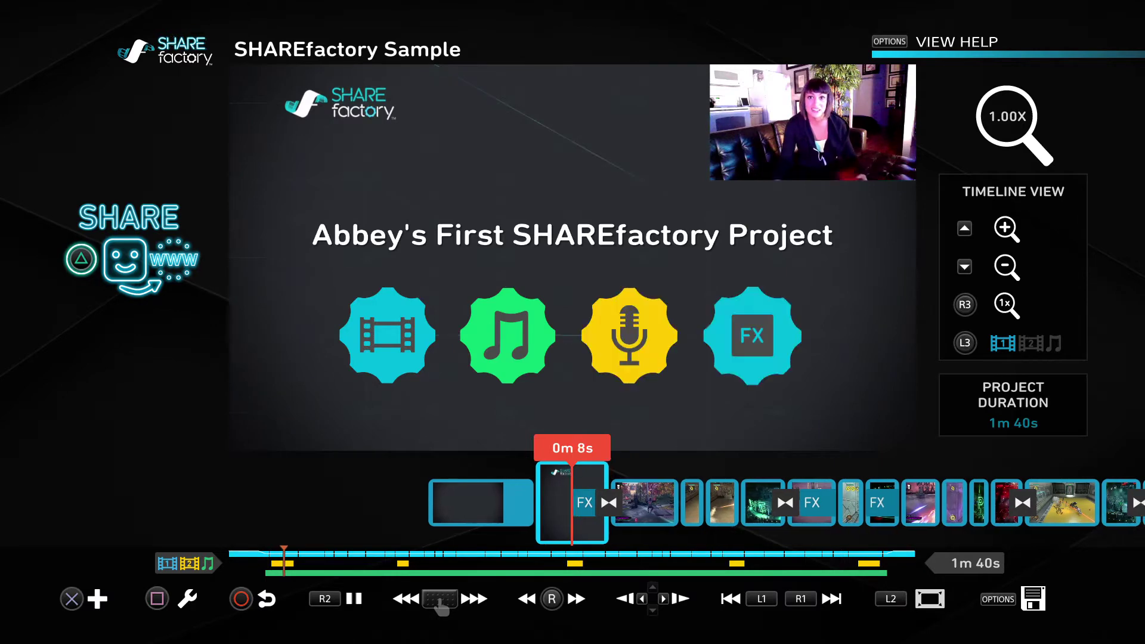
# Exit the sample without saving and start a new As Seen On themed project
pyautogui.press('Escape')
pyautogui.press('Left')
pyautogui.press('Return')
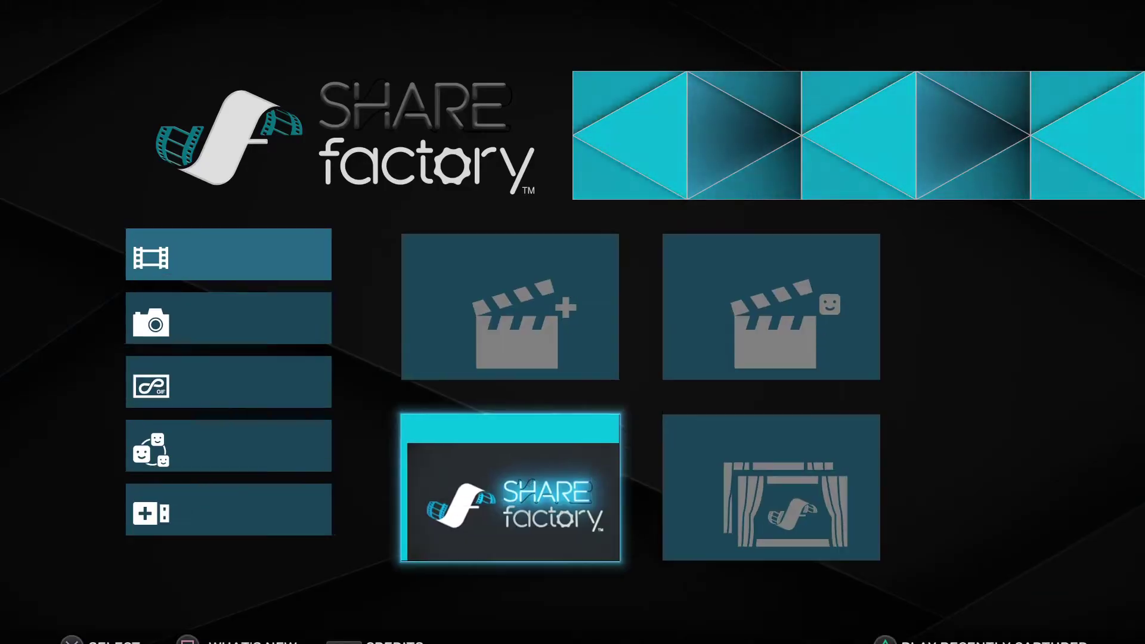
pyautogui.press('Right')
pyautogui.press('Up')
pyautogui.press('Left')
pyautogui.press('Return')
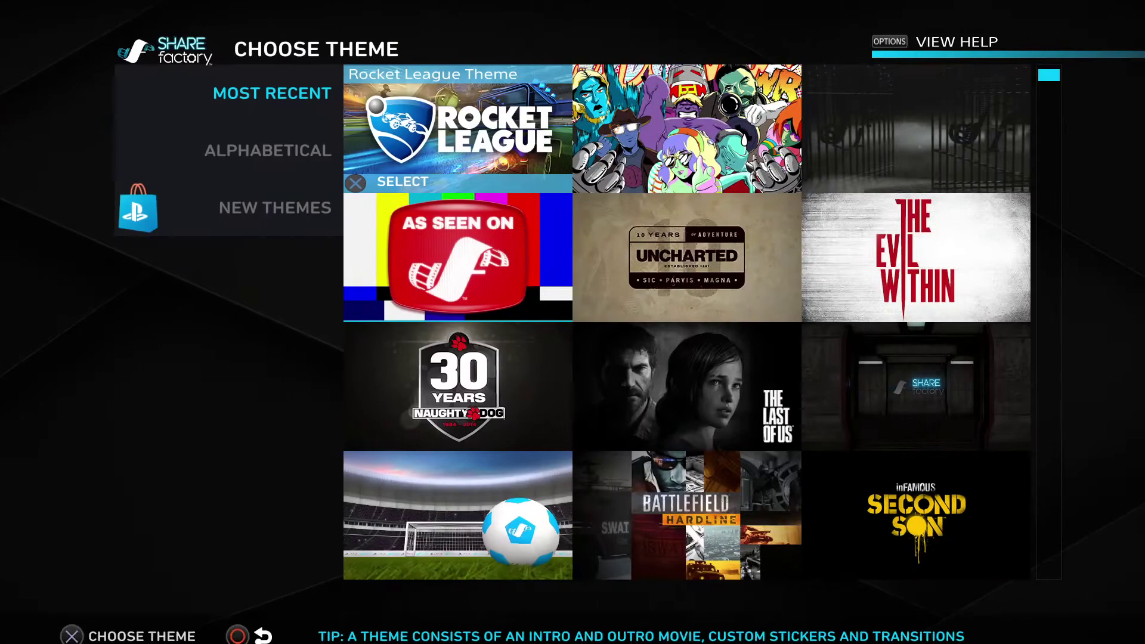
pyautogui.press('Down')
pyautogui.press('Return')
pyautogui.press('Return')
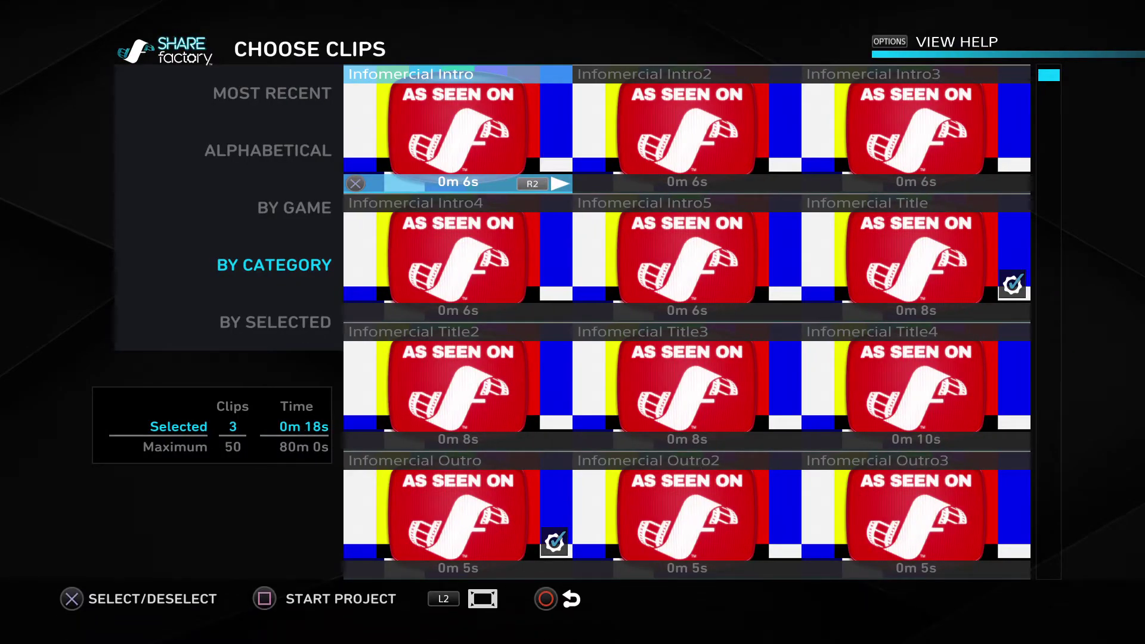
# Deselect the theme's Infomercial clips and the preselected SHAREfactory recording
pyautogui.press('Down')
pyautogui.press('Right')
pyautogui.press('Right')
pyautogui.press('Left')
pyautogui.press('Left')
pyautogui.press('Down')
pyautogui.press('Down')
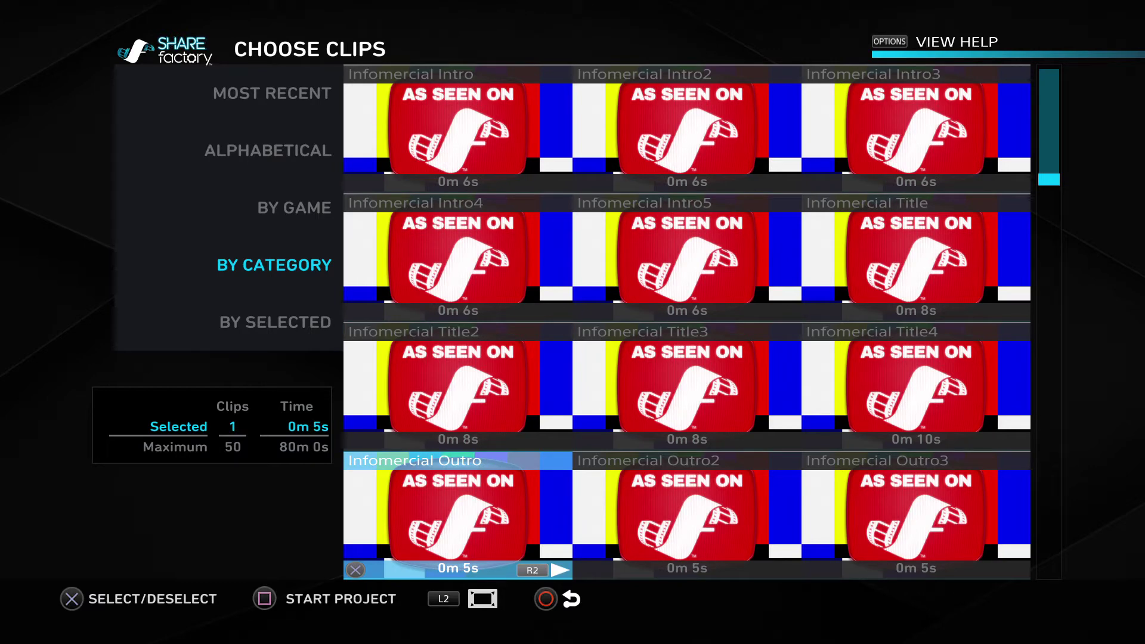
pyautogui.press('Down')
pyautogui.press('Down')
pyautogui.press('Right')
pyautogui.press('Right')
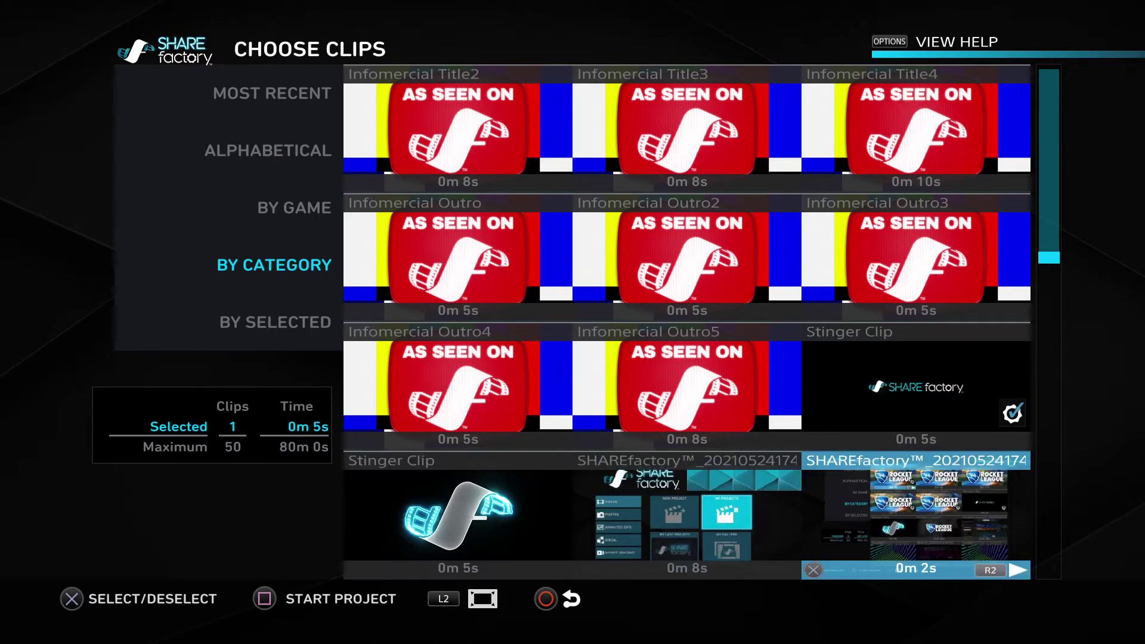
pyautogui.press('Return')
pyautogui.press('Down')
pyautogui.press('Down')
pyautogui.press('Up')
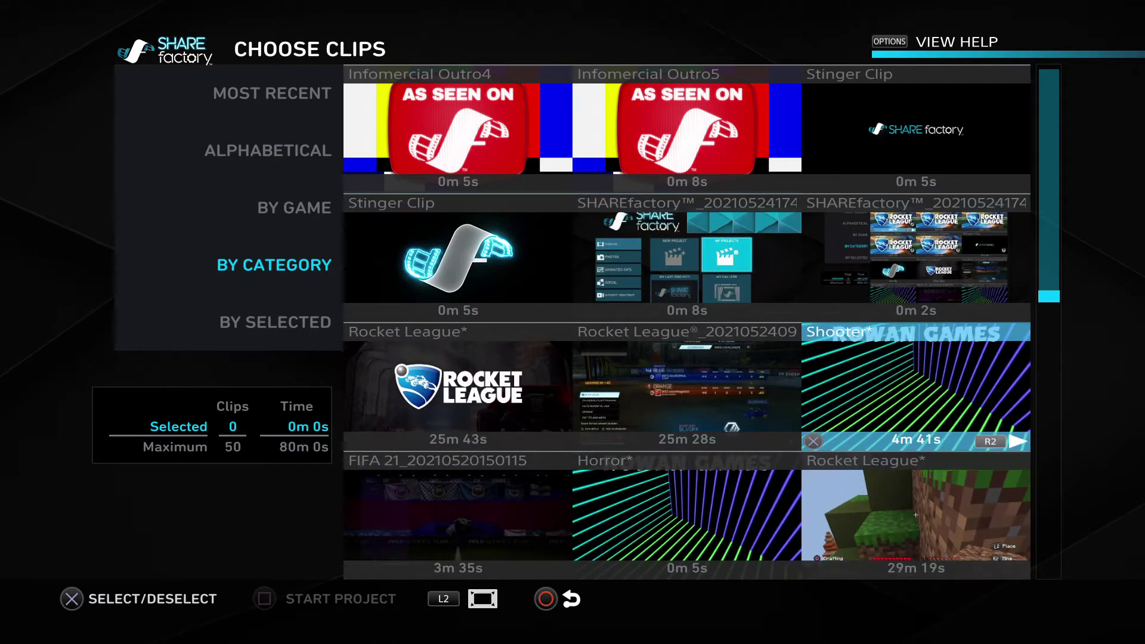
pyautogui.press('Left')
pyautogui.press('Down')
pyautogui.press('Down')
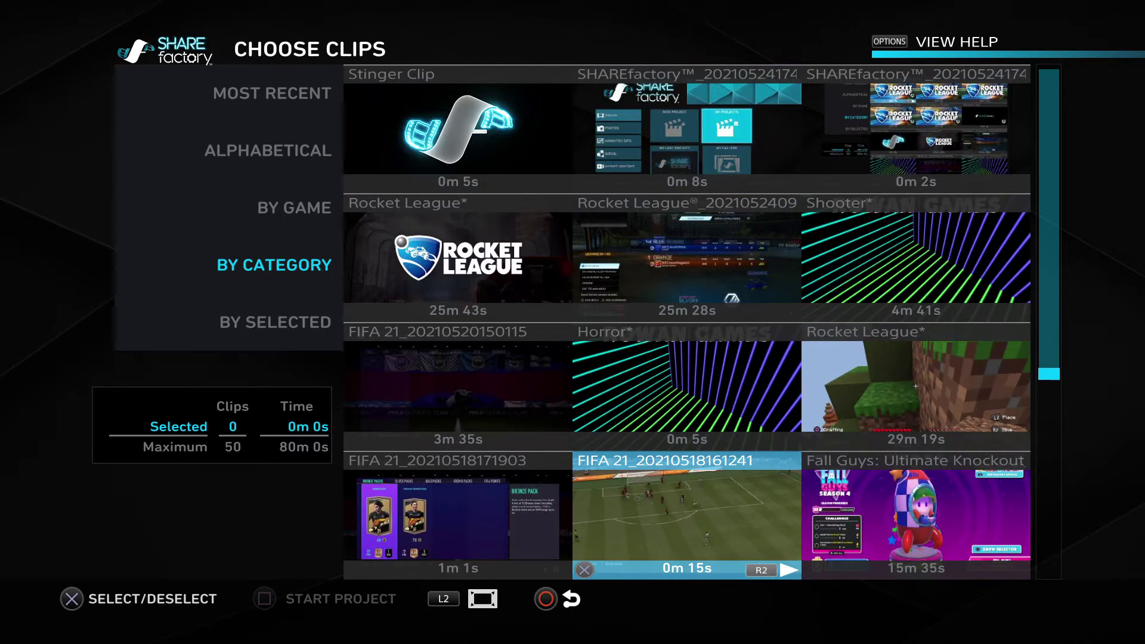
pyautogui.press('Down')
pyautogui.press('Right')
pyautogui.press('Left')
pyautogui.press('Right')
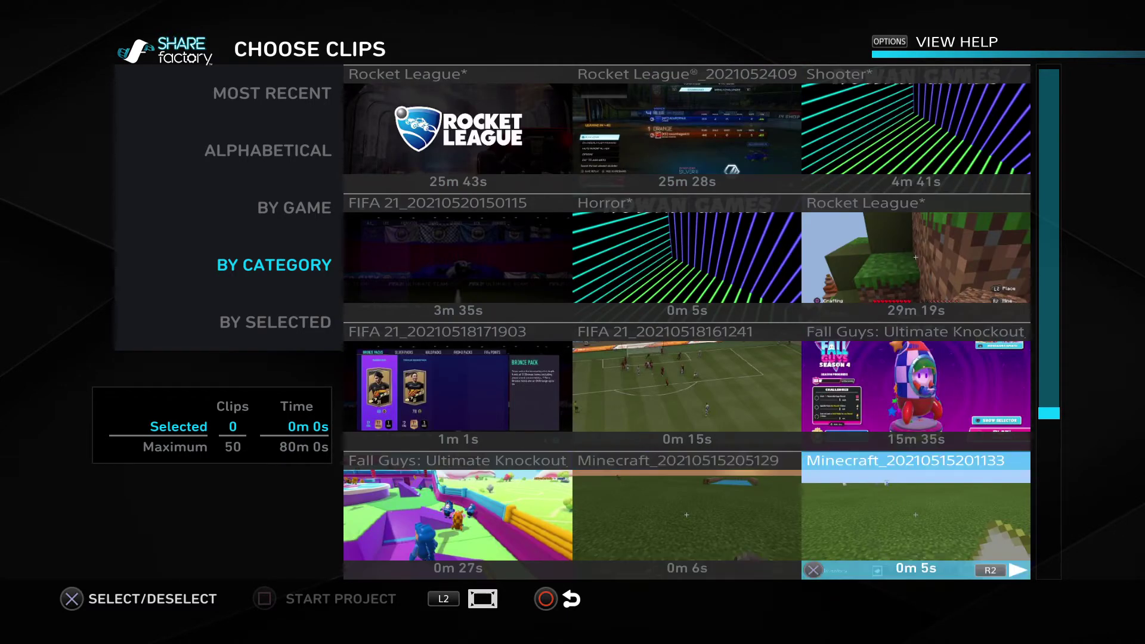
pyautogui.press('Left')
pyautogui.press('Left')
pyautogui.press('Up')
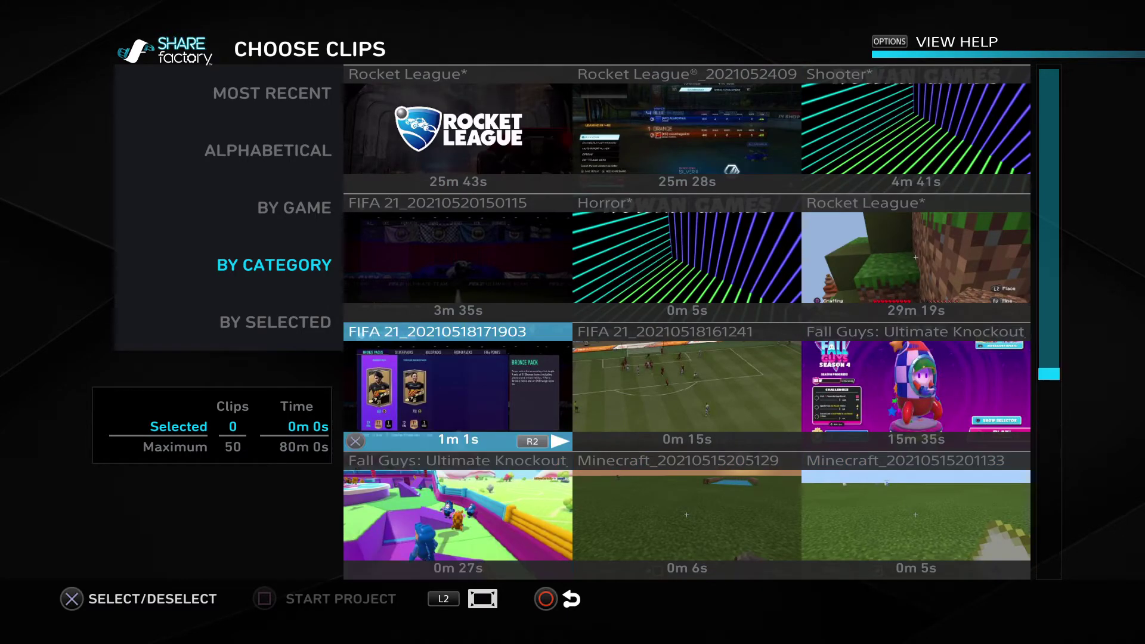
pyautogui.press('s')
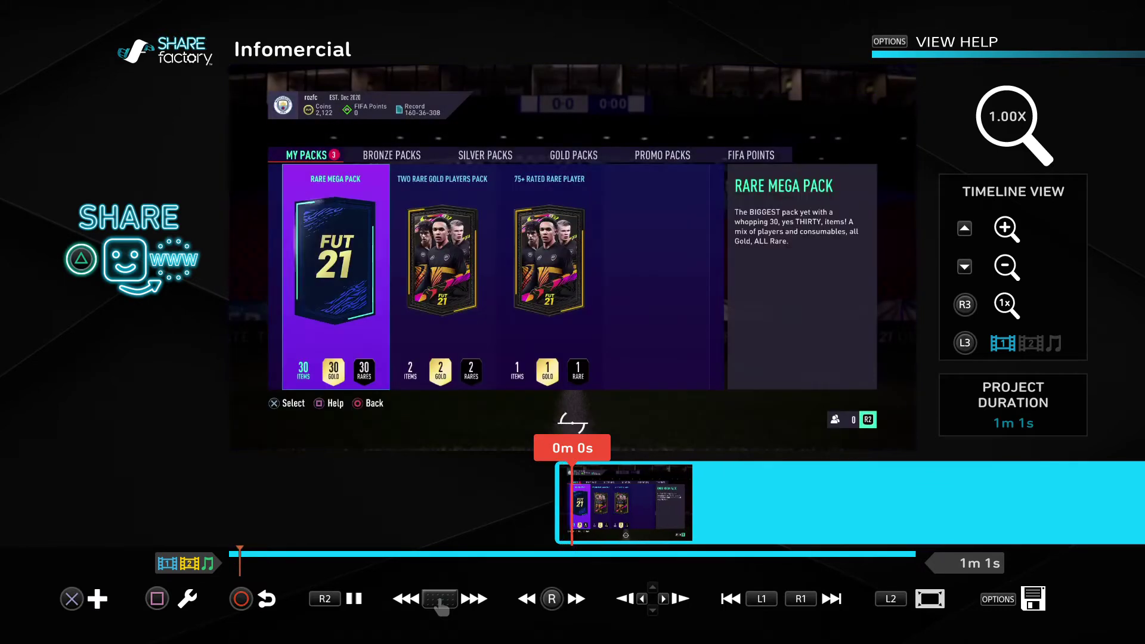
pyautogui.press('space')
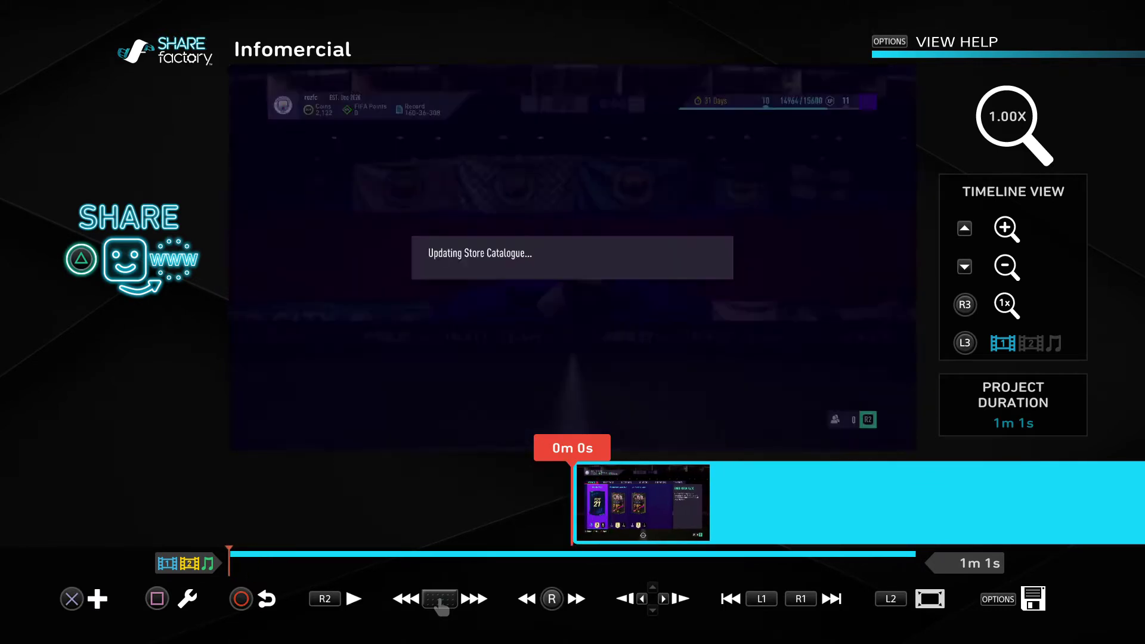
# Scrub and play back the FIFA clip to the pack store screen
pyautogui.press('Right')
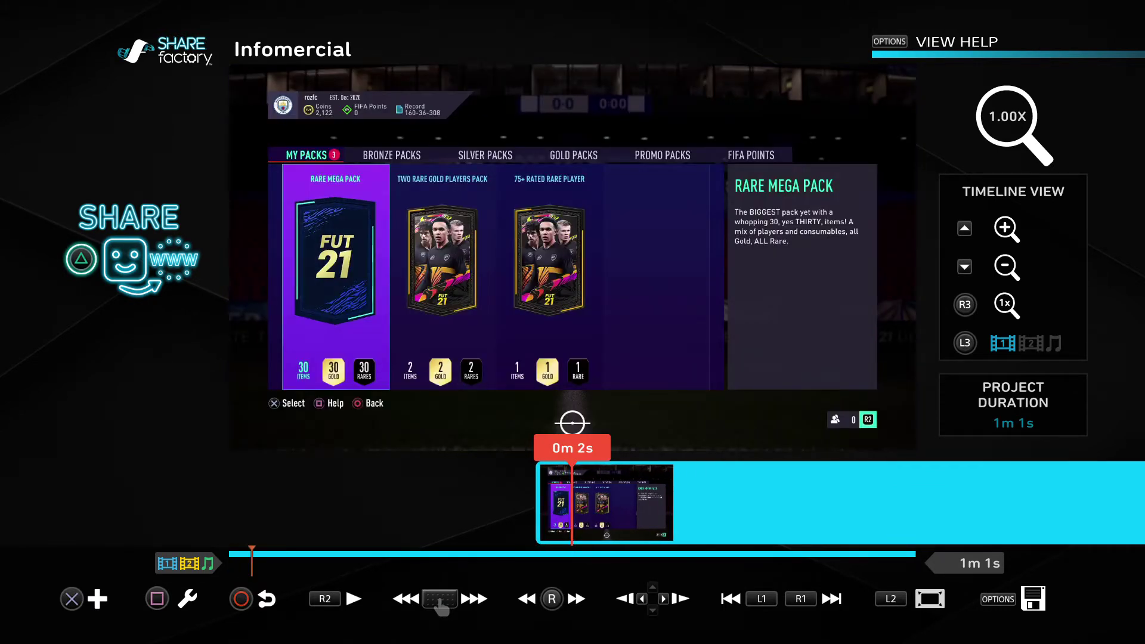
pyautogui.press('Return')
pyautogui.press('Escape')
pyautogui.press('Right')
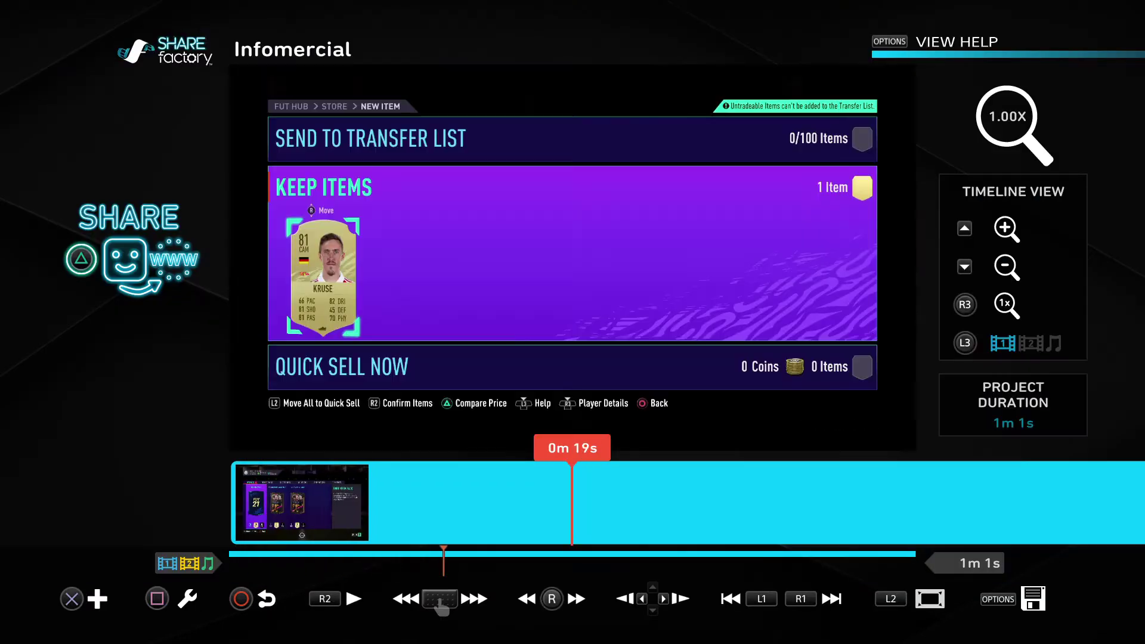
pyautogui.press('Left')
pyautogui.press('Left')
pyautogui.press('Left')
pyautogui.press('Home')
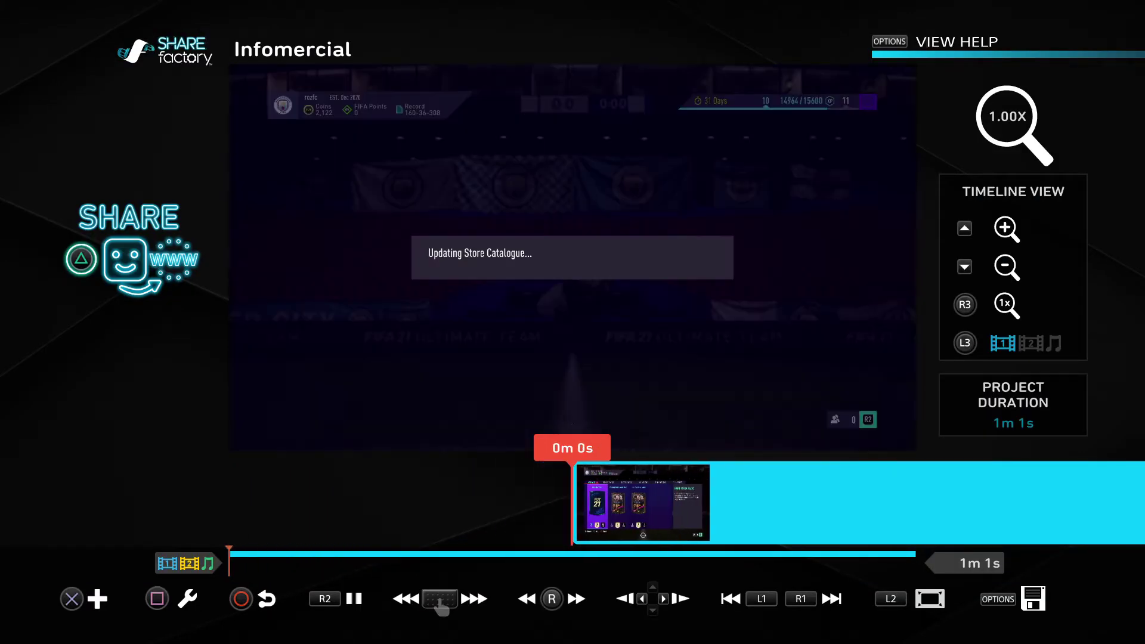
pyautogui.press('space')
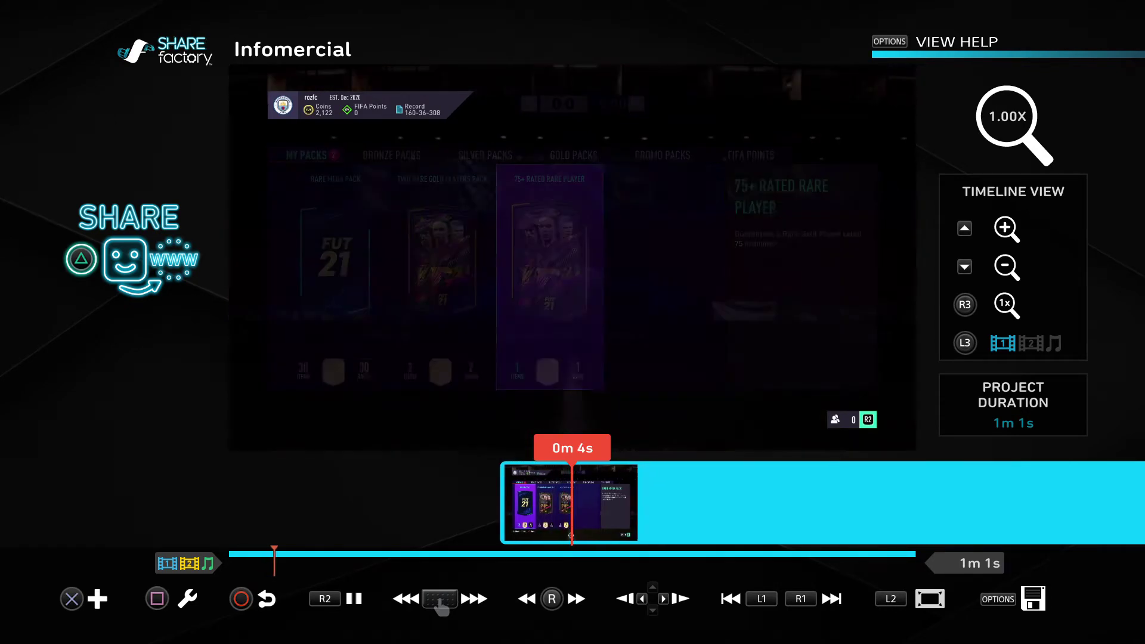
pyautogui.press('Return')
pyautogui.press('Escape')
pyautogui.press('Left')
pyautogui.press('Left')
pyautogui.press('Left')
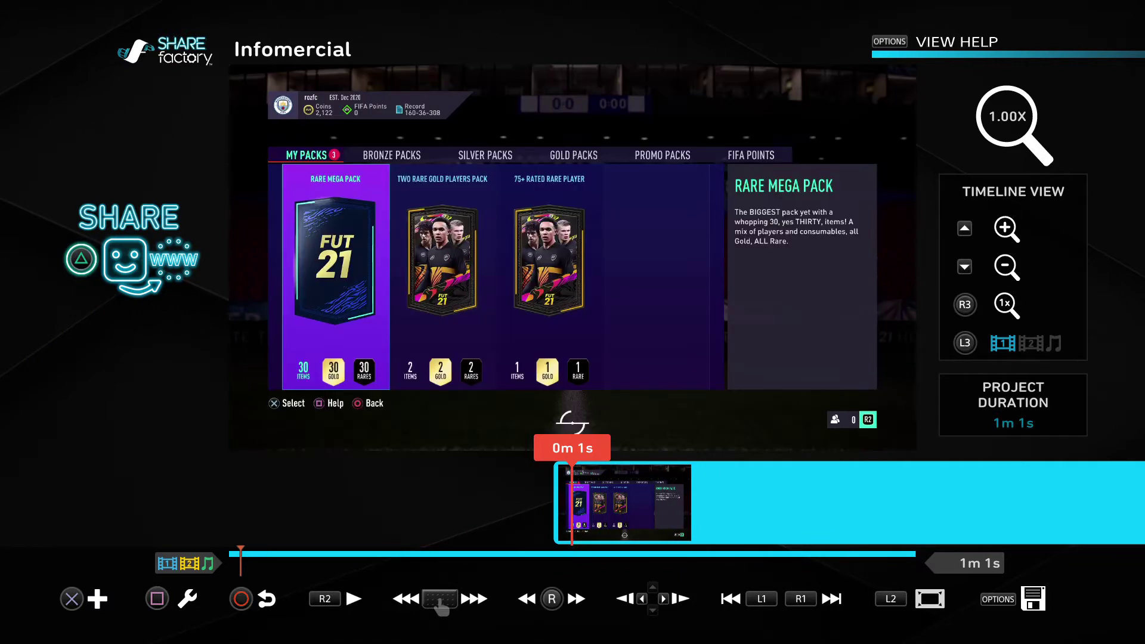
pyautogui.press('Right')
pyautogui.press('Right')
# Set the clip's Time Bender play speed to 4x with Smooth fast-forward
pyautogui.press('Return')
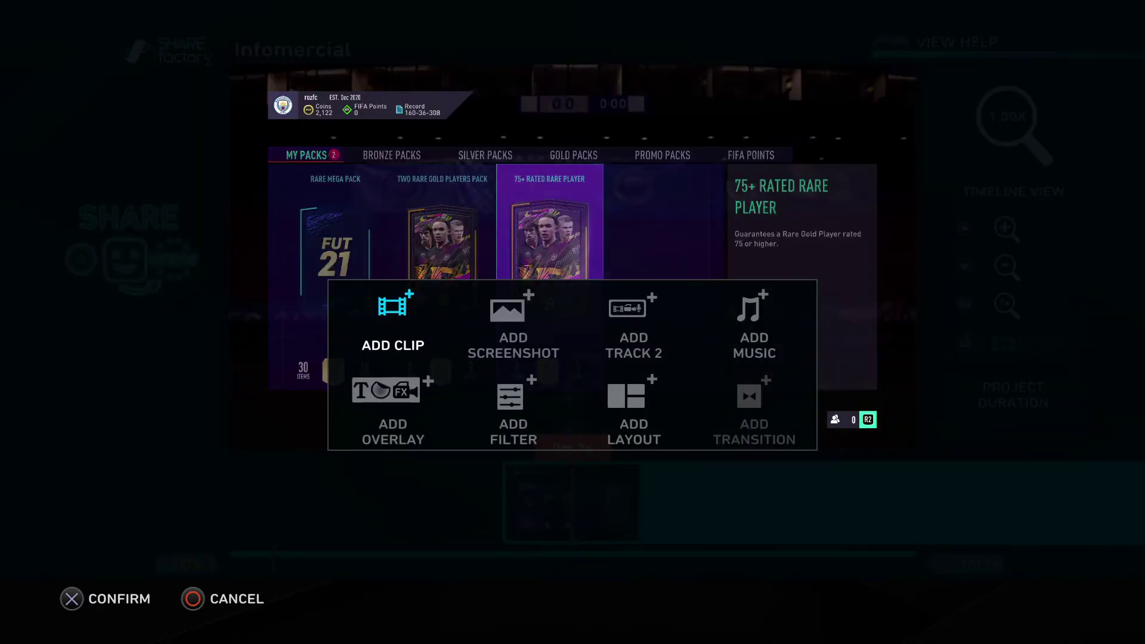
pyautogui.press('Escape')
pyautogui.press('e')
pyautogui.press('Return')
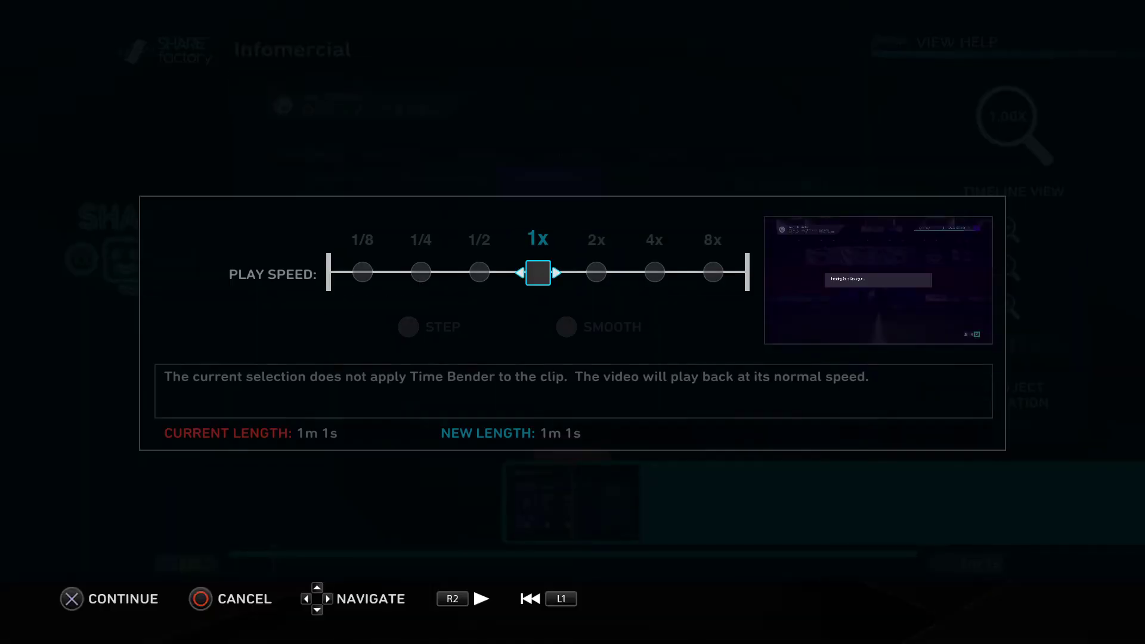
pyautogui.press('Right')
pyautogui.press('Right')
pyautogui.press('Down')
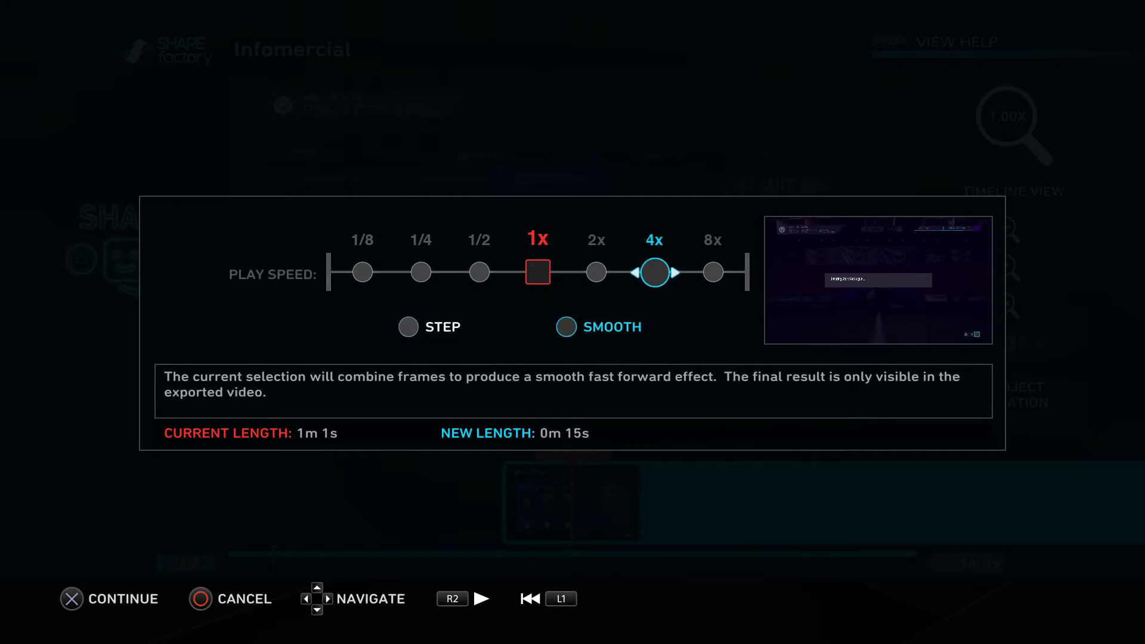
# Apply the 4x Smooth speed, play it back, and save and exit Infomercial
pyautogui.press('Return')
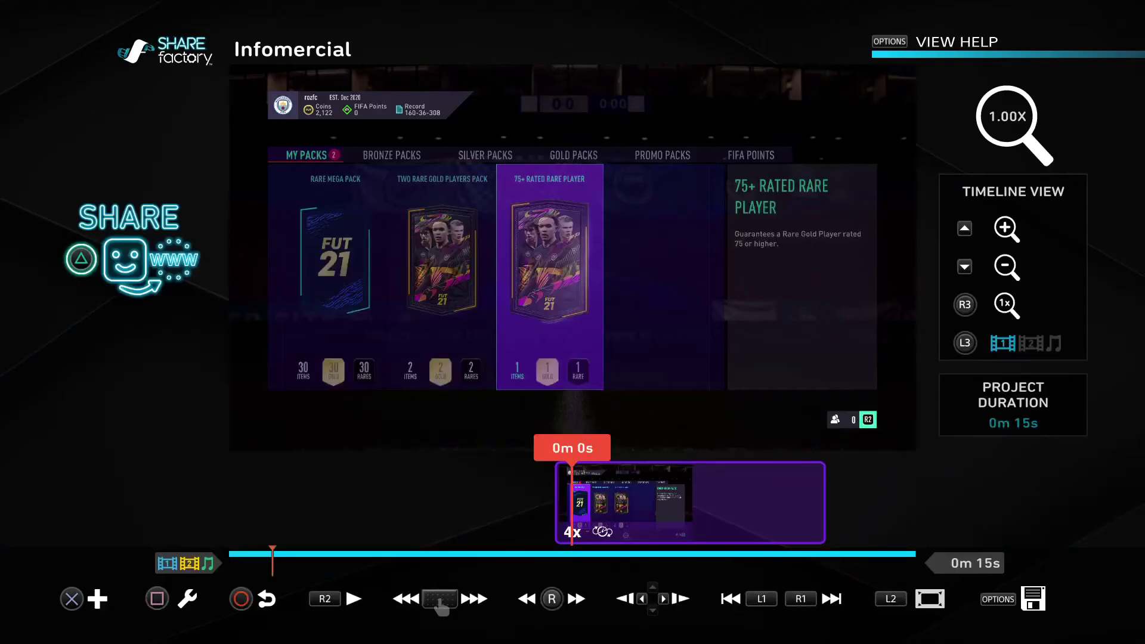
pyautogui.press('space')
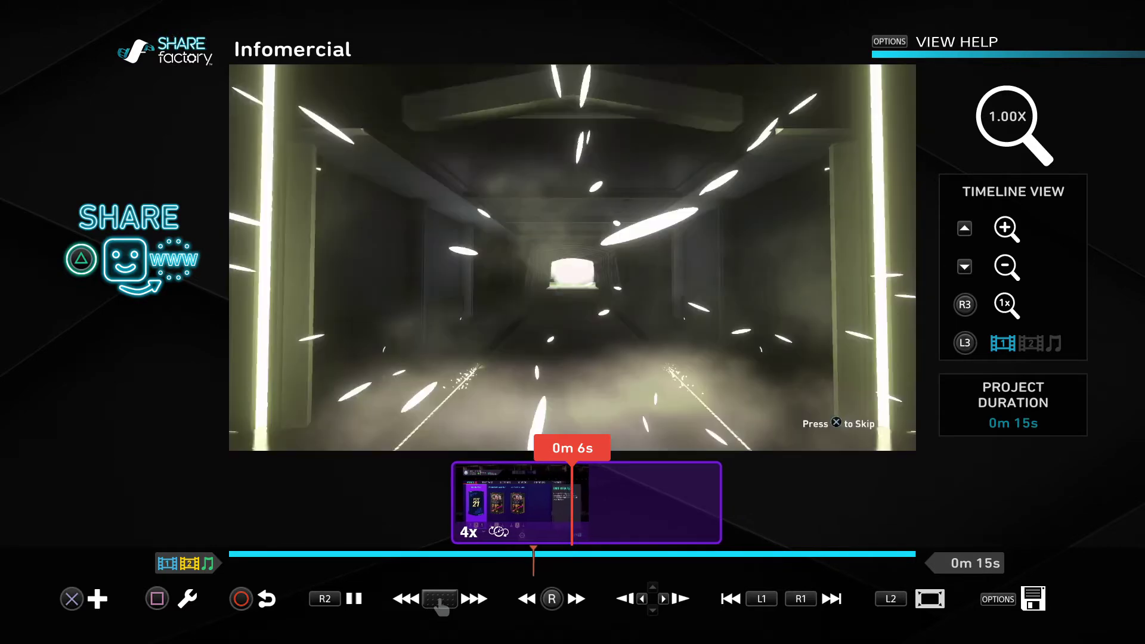
pyautogui.press('Return')
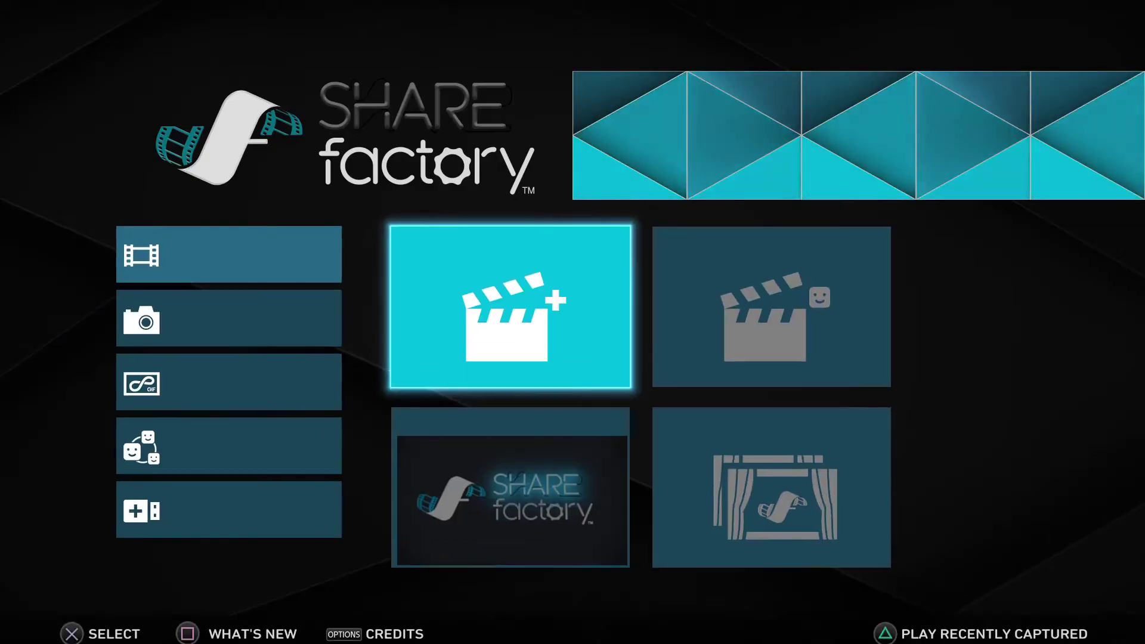
# Start a new project with the soccer theme
pyautogui.press('Up')
pyautogui.press('Return')
pyautogui.press('Right')
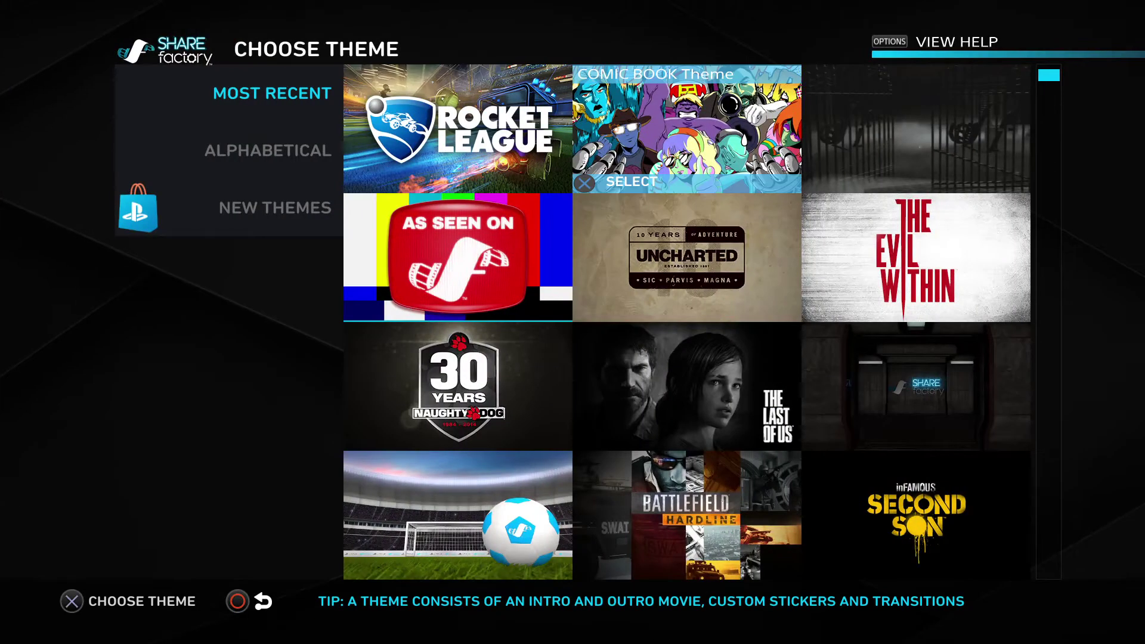
pyautogui.press('Down')
pyautogui.press('Down')
pyautogui.press('Down')
pyautogui.press('Return')
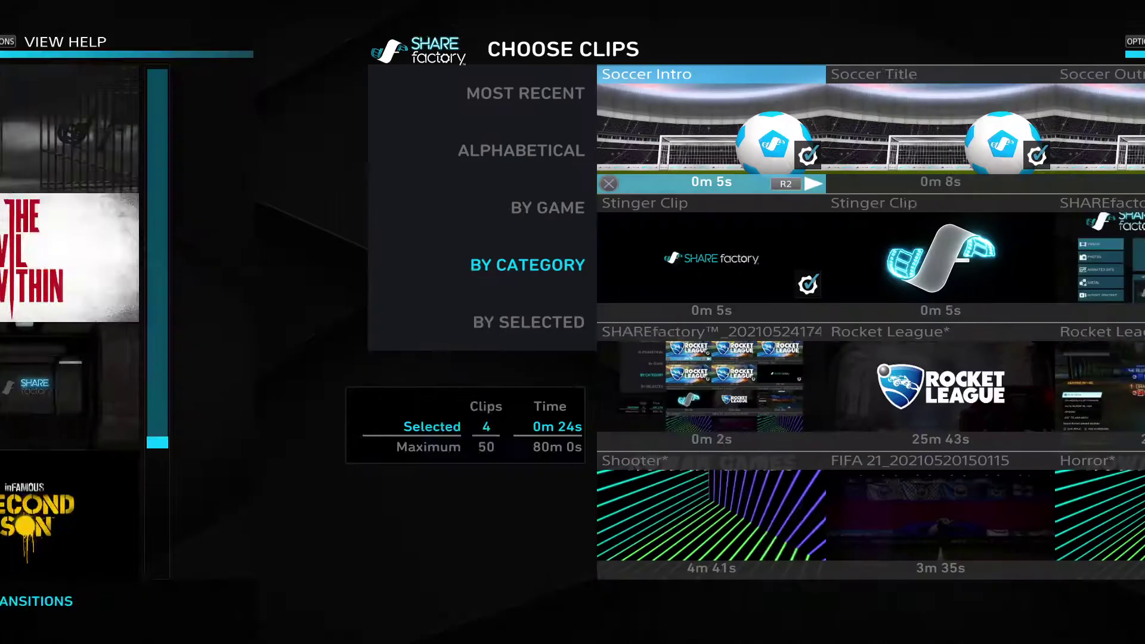
# Deselect Soccer Intro, Title and Outro, and select the Minecraft gameplay clip
pyautogui.press('Return')
pyautogui.press('Right')
pyautogui.press('Right')
pyautogui.press('Return')
pyautogui.press('Left')
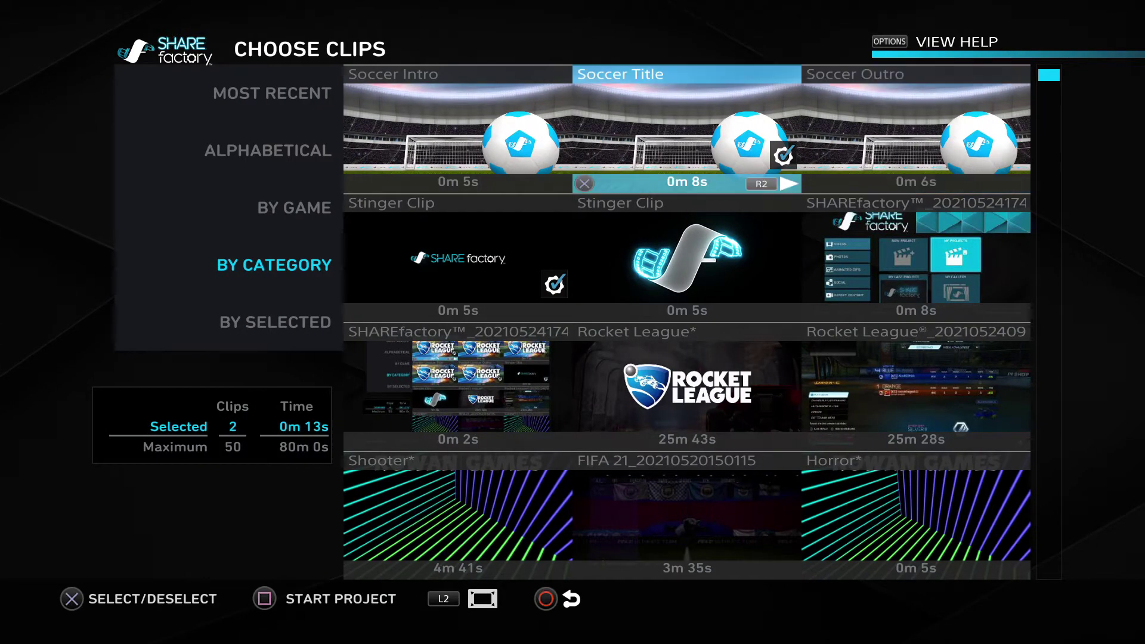
pyautogui.press('Return')
pyautogui.press('Down')
pyautogui.press('Down')
pyautogui.press('Down')
pyautogui.press('Down')
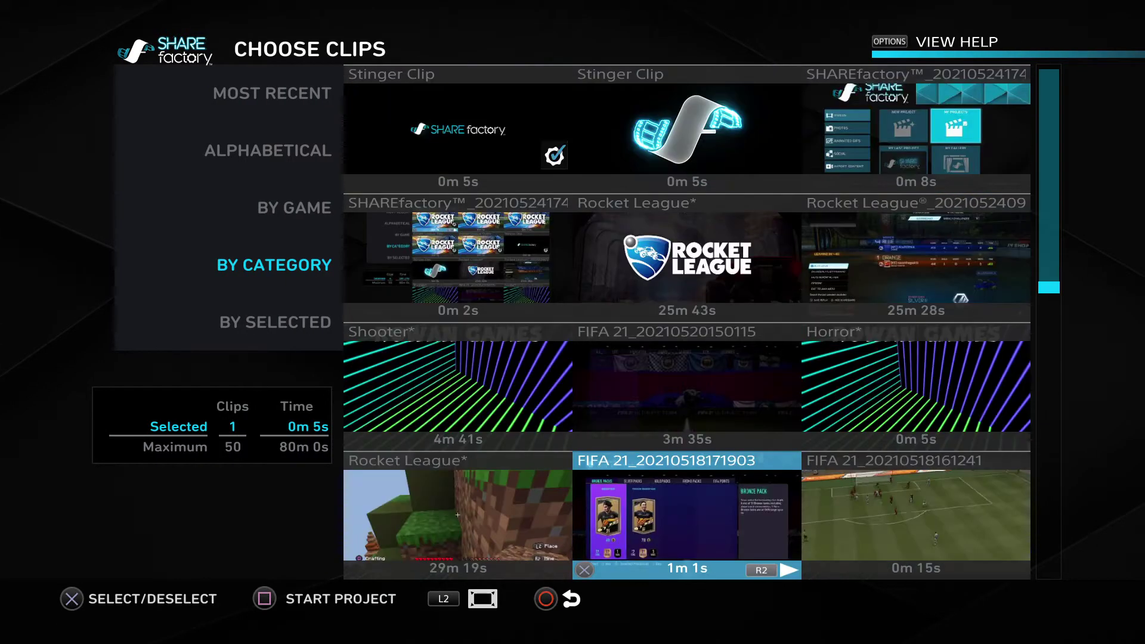
pyautogui.press('Down')
pyautogui.press('Down')
pyautogui.press('Left')
pyautogui.press('Up')
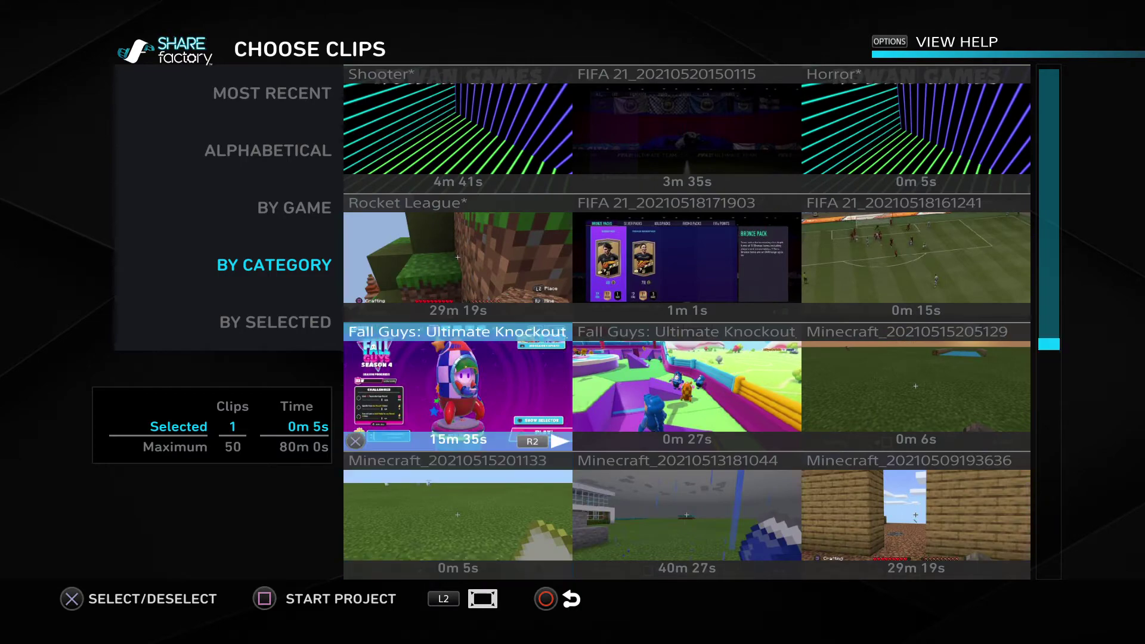
pyautogui.press('Up')
pyautogui.press('Return')
# Start the project named Soccer with the 29m 23s Minecraft clip and open the Add menu
pyautogui.press('\\')
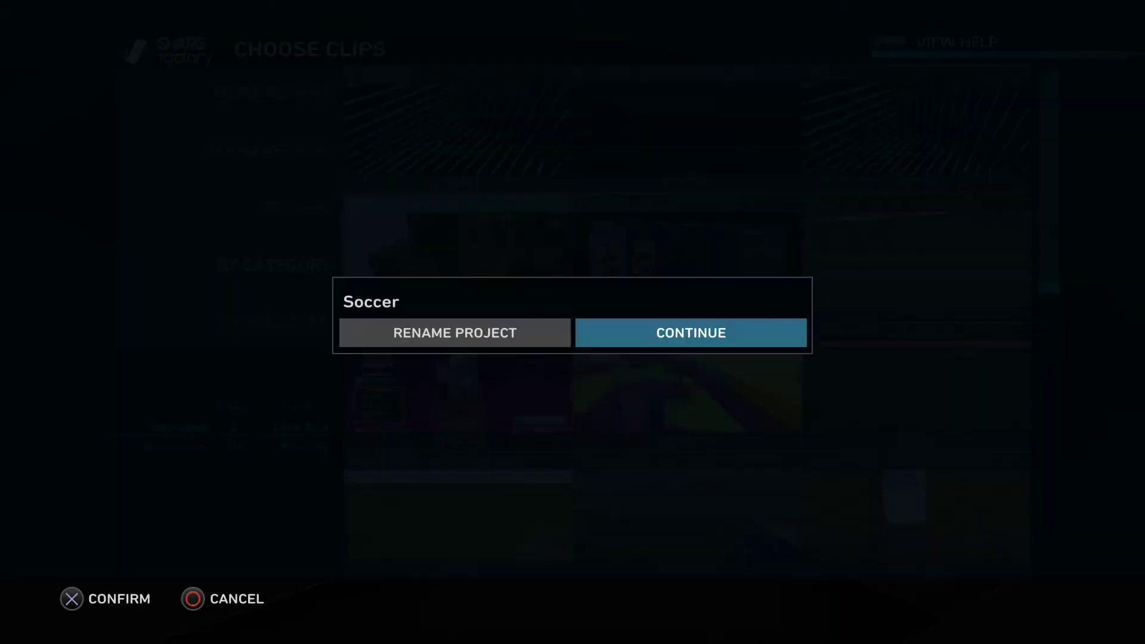
pyautogui.press('Return')
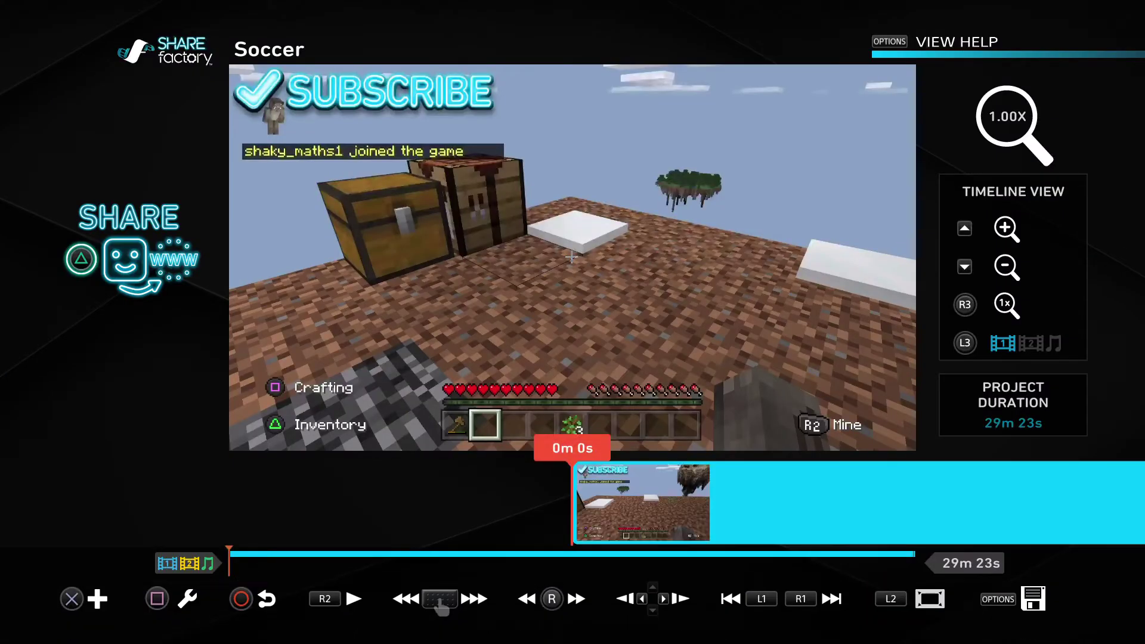
pyautogui.press('Return')
pyautogui.press('Escape')
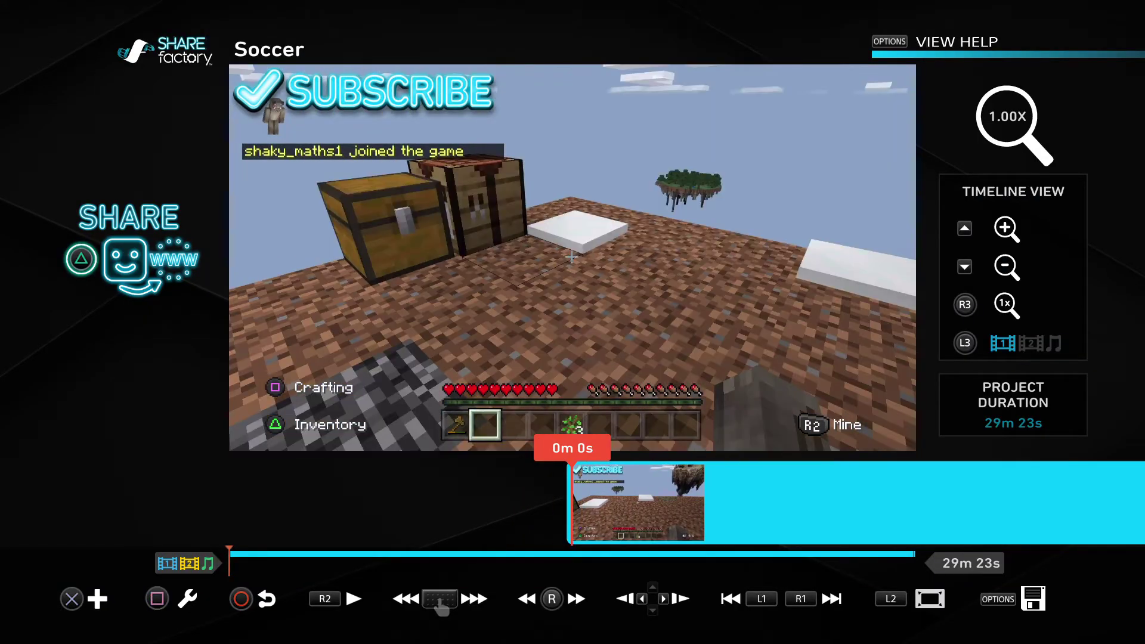
pyautogui.press('Return')
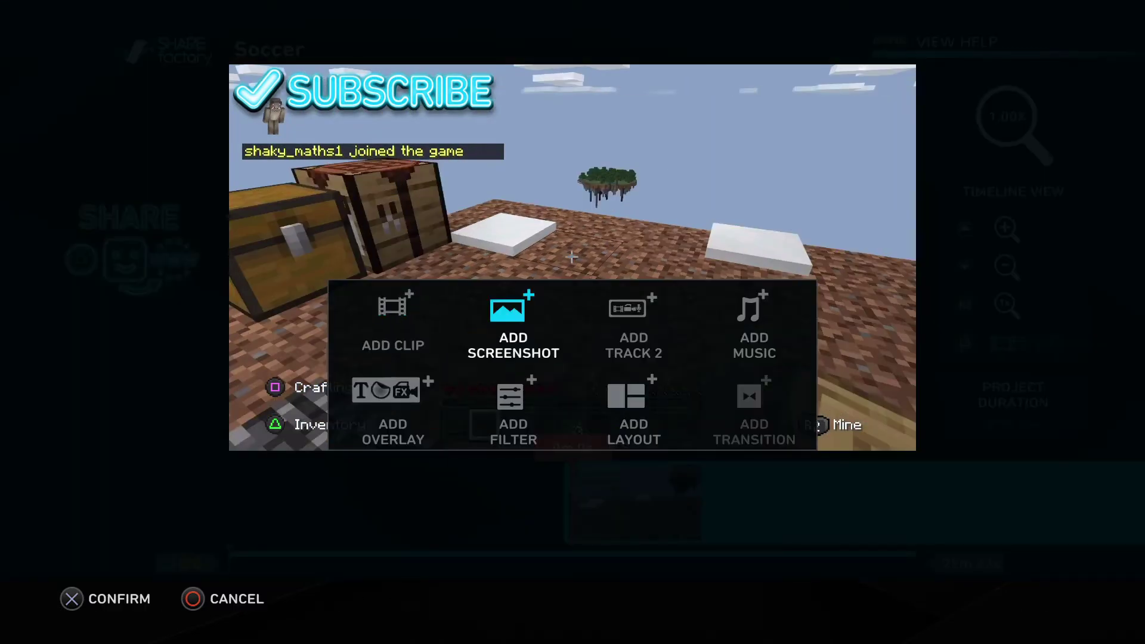
# Add a second track for recorded audio, then add a music track
pyautogui.press('Return')
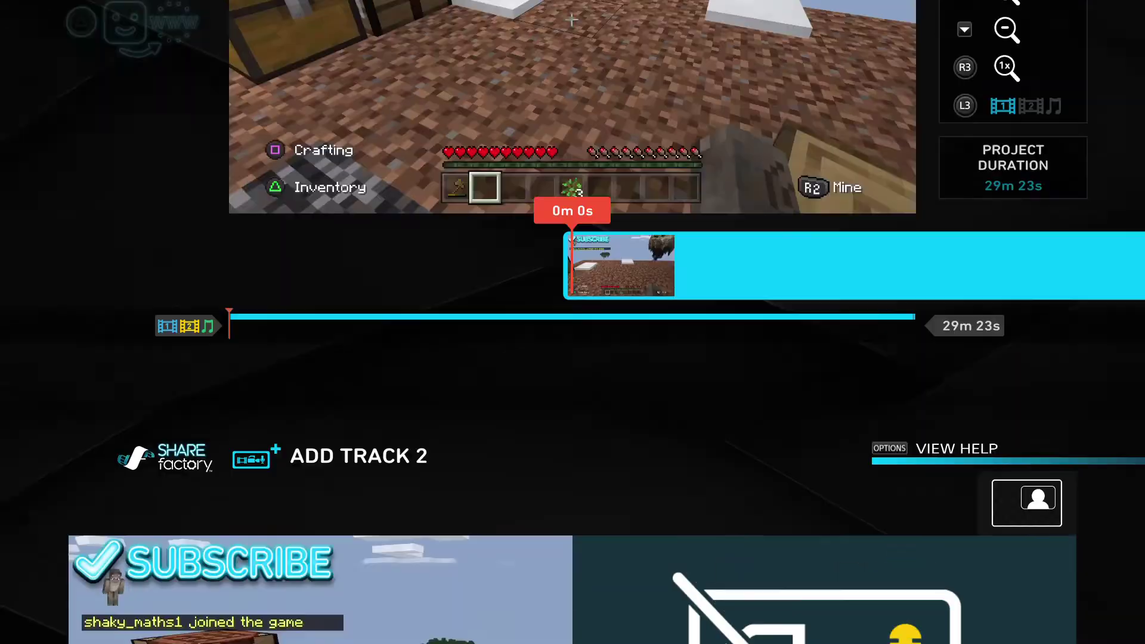
pyautogui.press('Return')
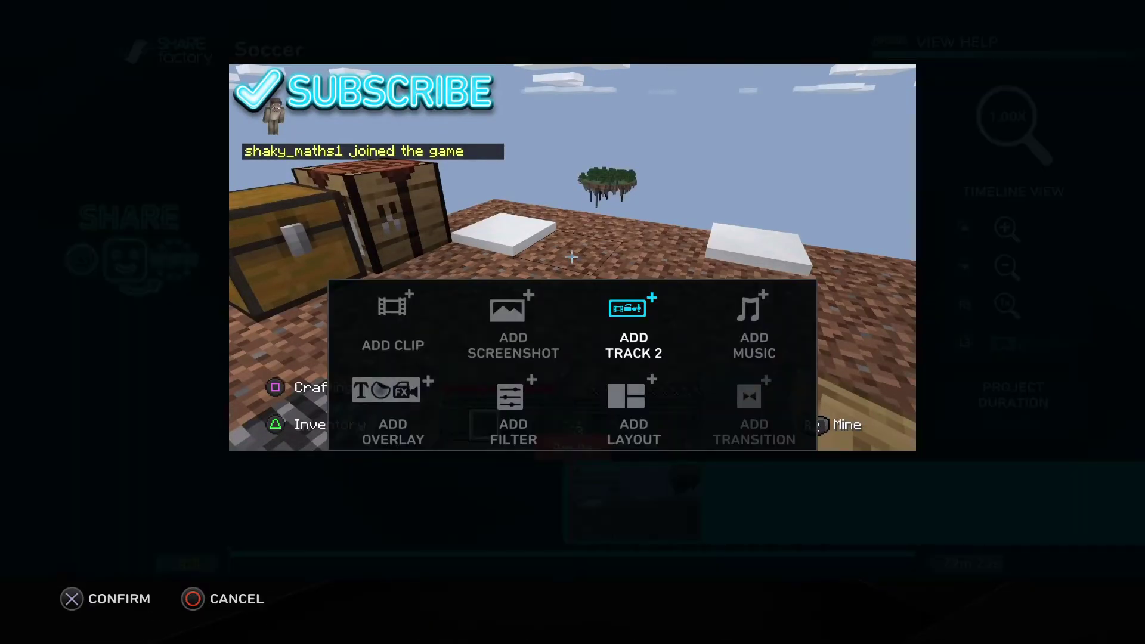
pyautogui.press('Return')
pyautogui.press('Return')
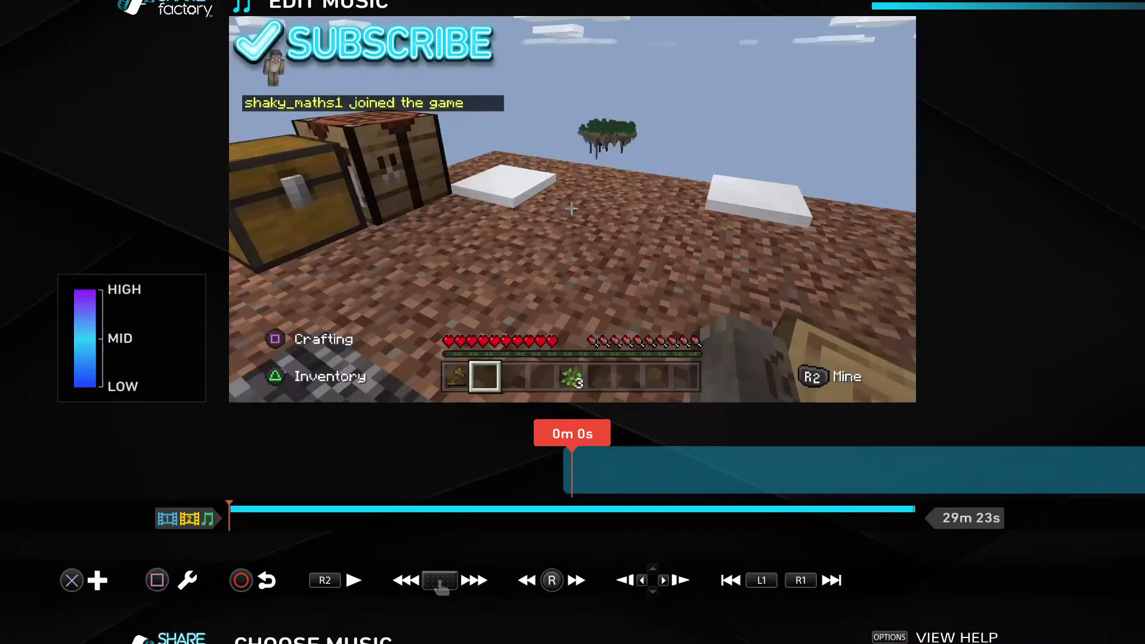
pyautogui.press('Return')
# Return to the timeline and open the filter gallery from the Add menu
pyautogui.press('Escape')
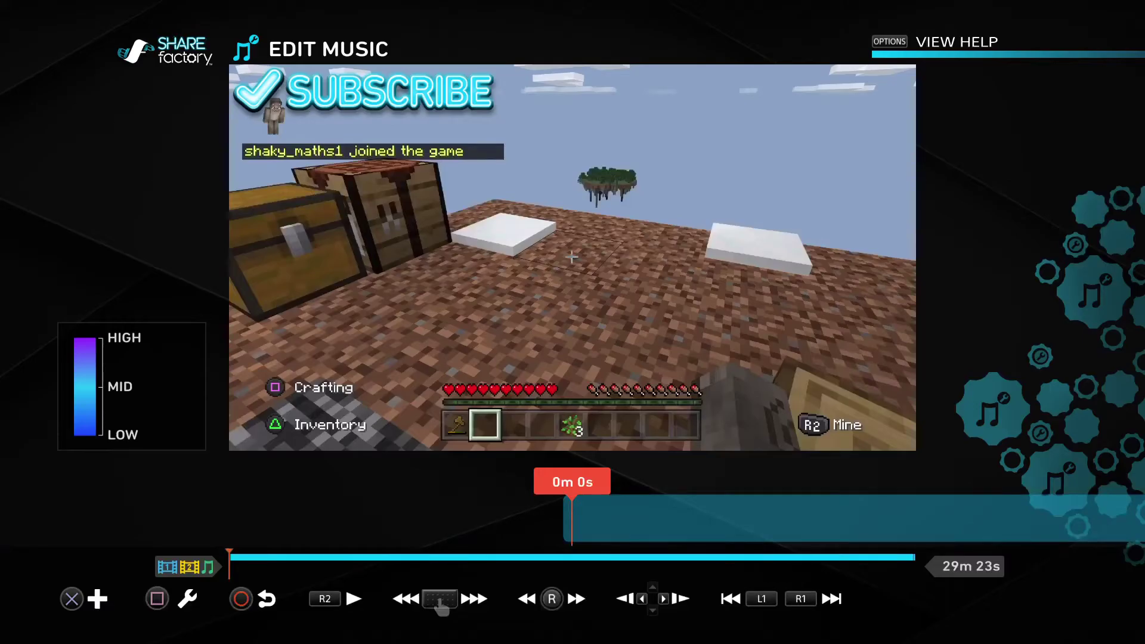
pyautogui.press('Escape')
pyautogui.press('Return')
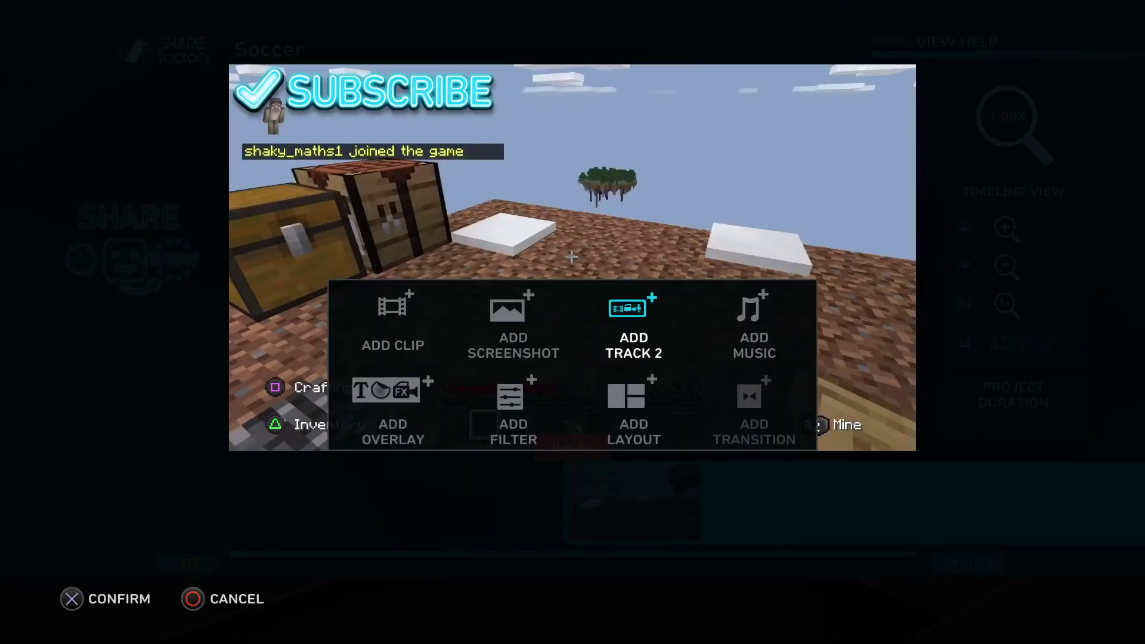
pyautogui.press('Return')
# Leave the filter gallery without choosing a filter and reopen the Add menu
pyautogui.press('Escape')
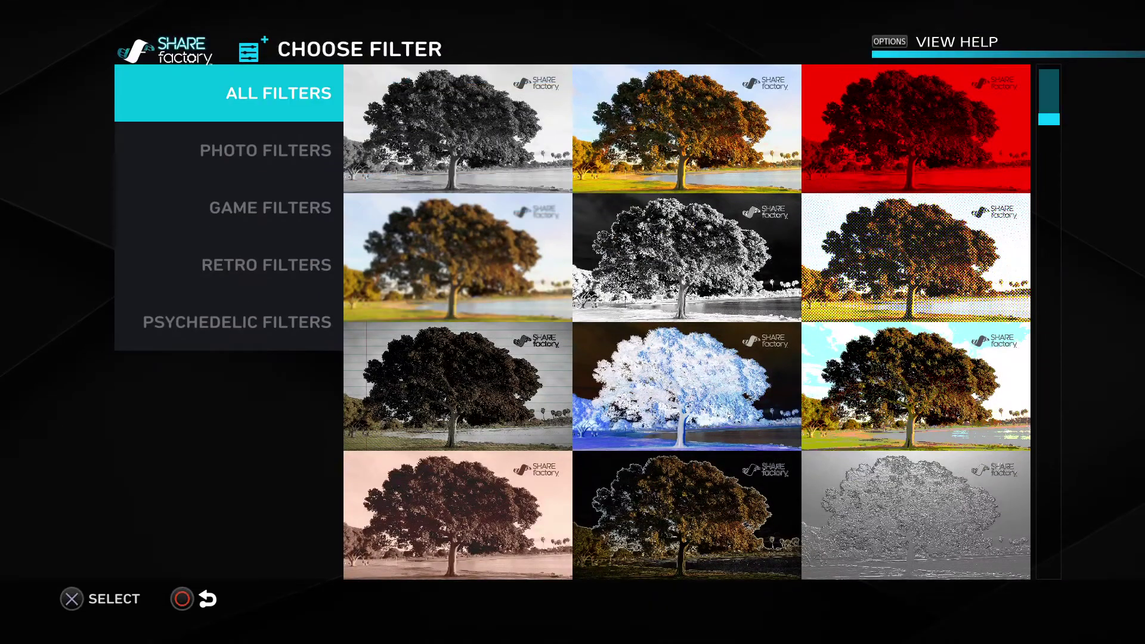
pyautogui.press('Escape')
pyautogui.press('Return')
pyautogui.press('Return')
pyautogui.press('Escape')
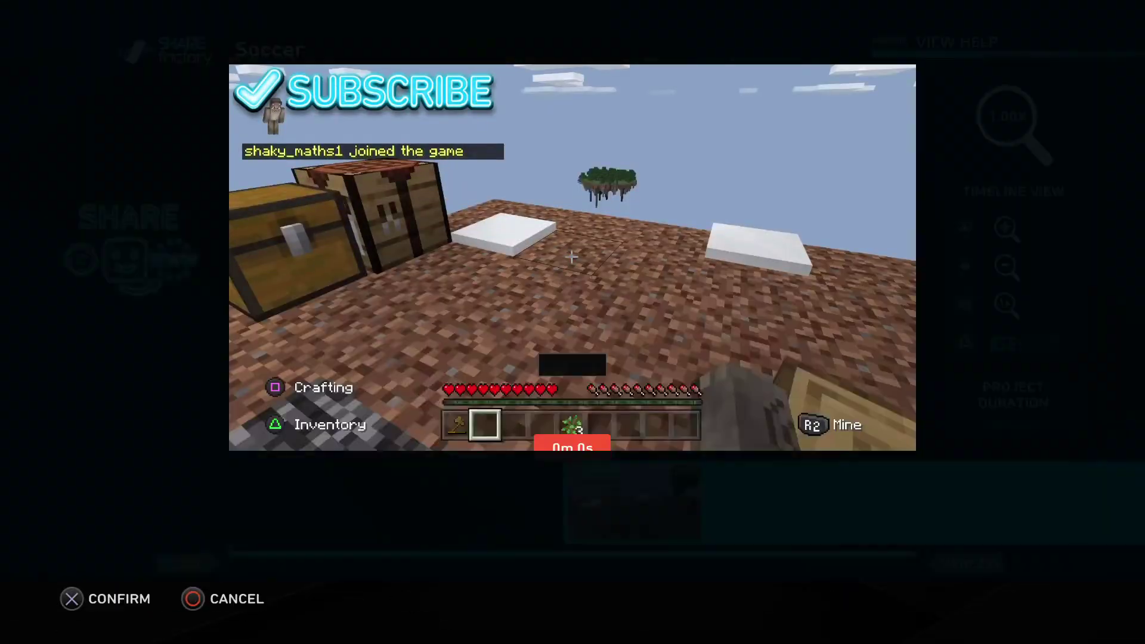
pyautogui.press('Return')
# Browse the Theme Stickers in Add Overlay, then switch to the Text overlays
pyautogui.press('Left')
pyautogui.press('Return')
pyautogui.press('Left')
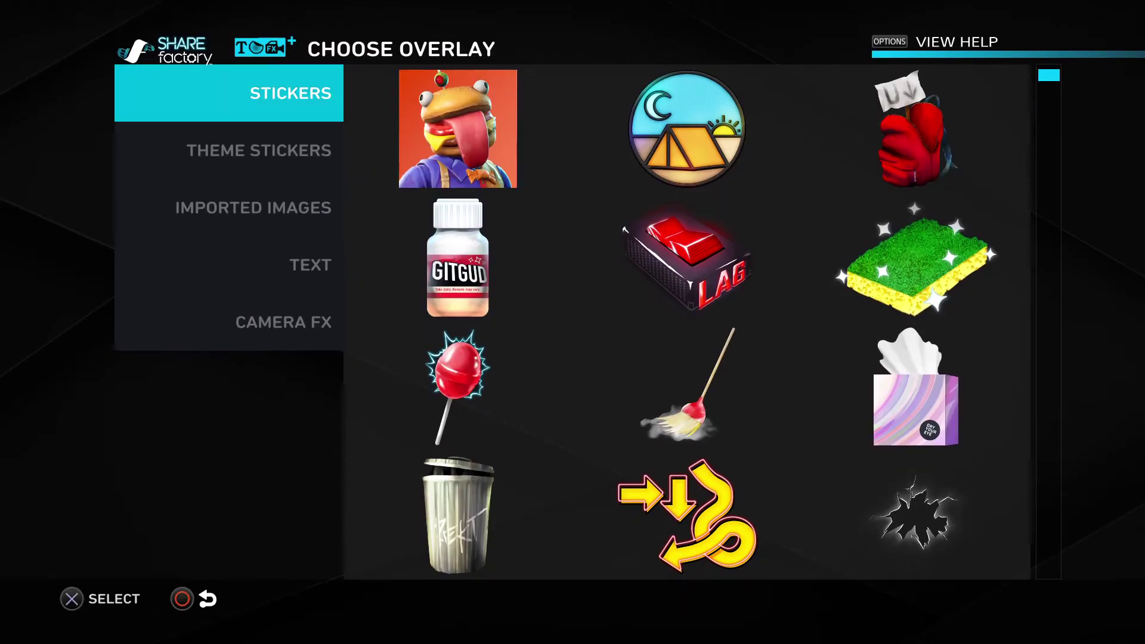
pyautogui.press('Down')
pyautogui.press('Right')
pyautogui.press('Down')
pyautogui.press('Down')
pyautogui.press('Down')
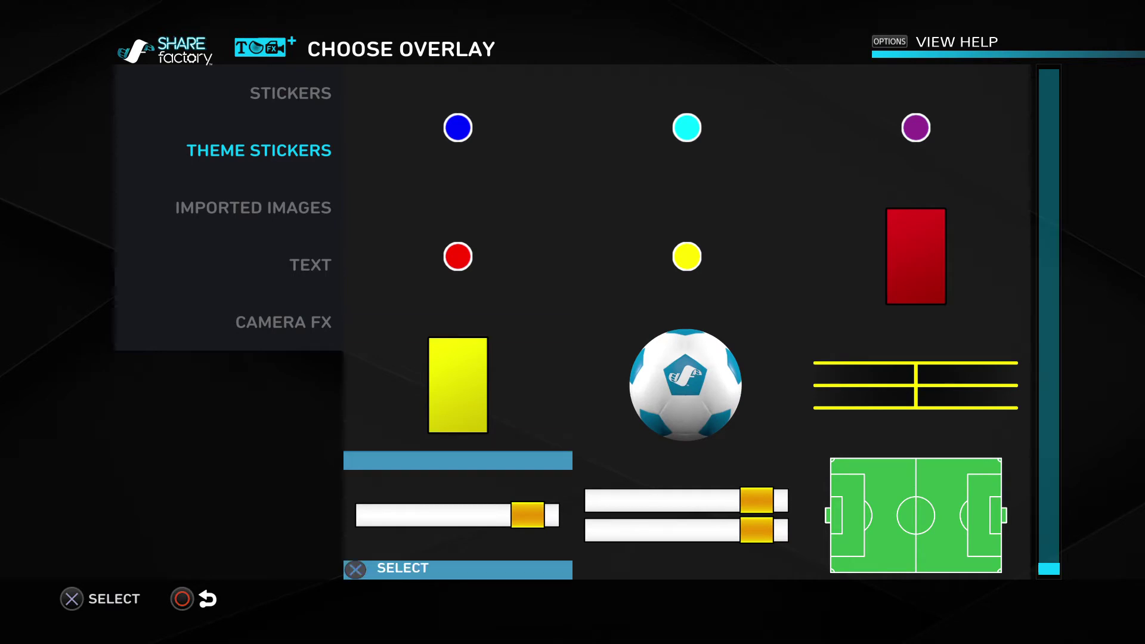
pyautogui.press('Right')
pyautogui.press('Down')
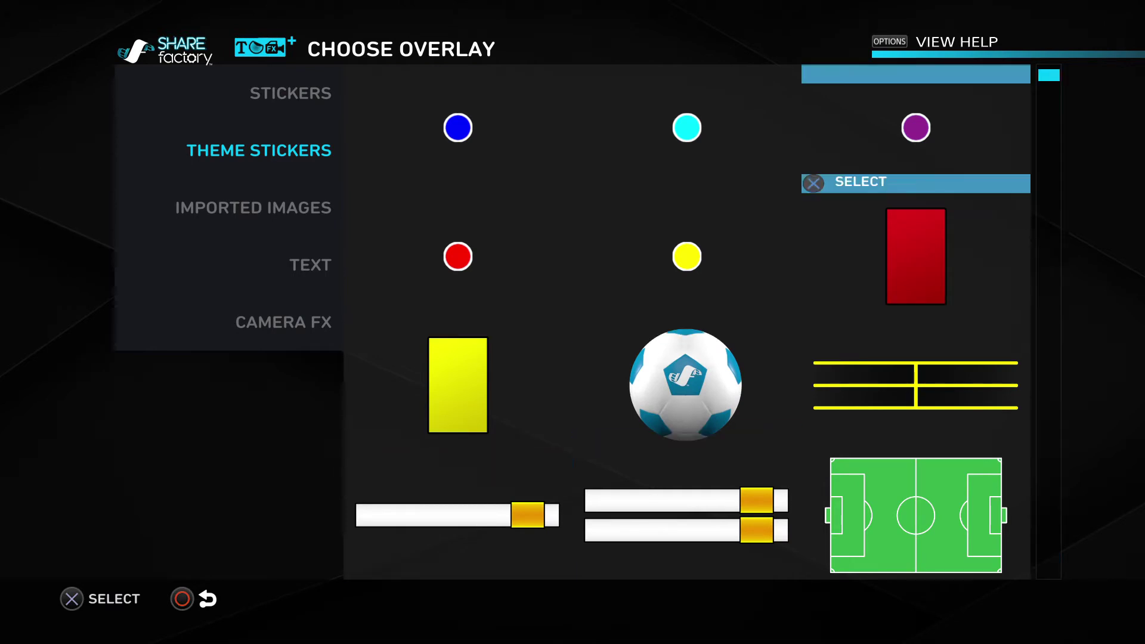
pyautogui.press('Left')
pyautogui.press('Left')
pyautogui.press('Left')
pyautogui.press('Down')
pyautogui.press('Down')
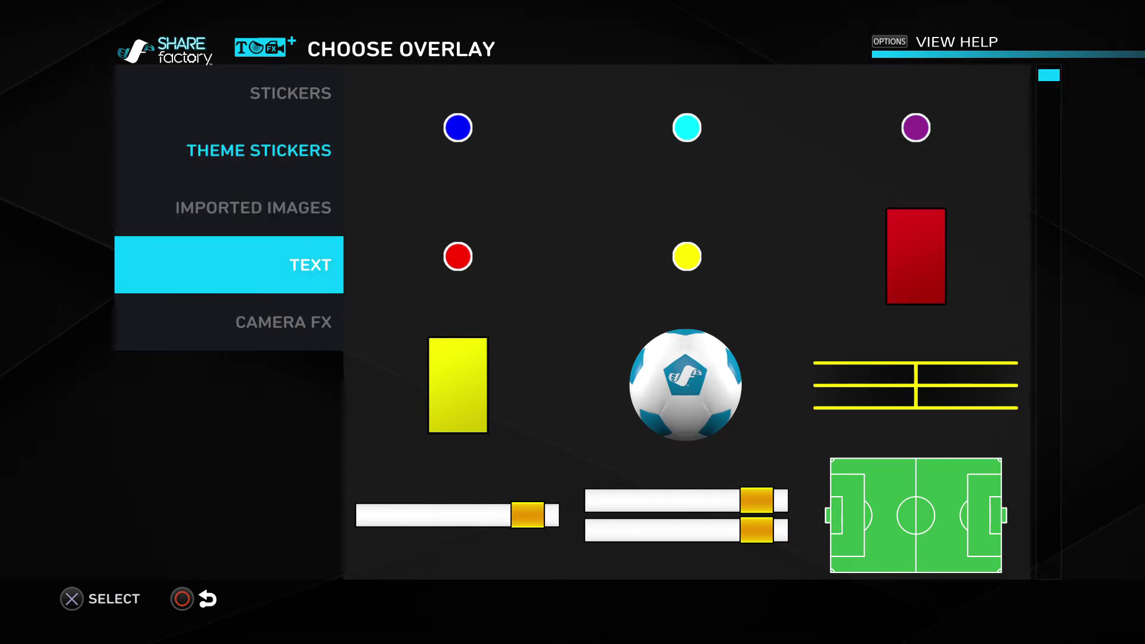
pyautogui.press('Return')
# Add a 'hi' text overlay in the first text style, lasting 10 seconds
pyautogui.press('Return')
pyautogui.write('hi')
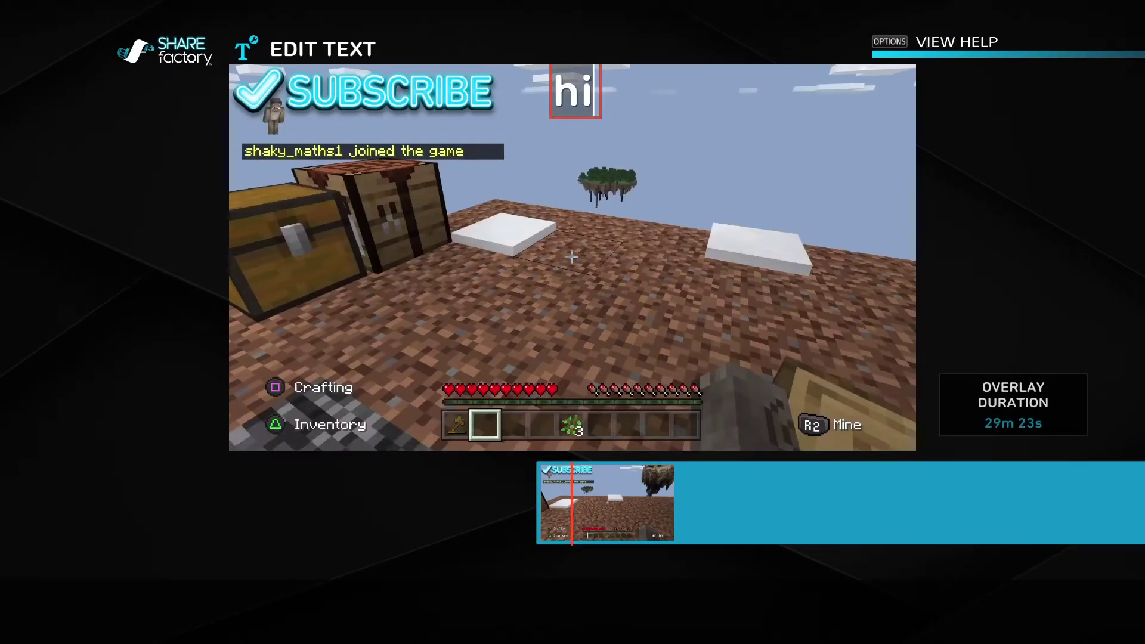
pyautogui.press('Return')
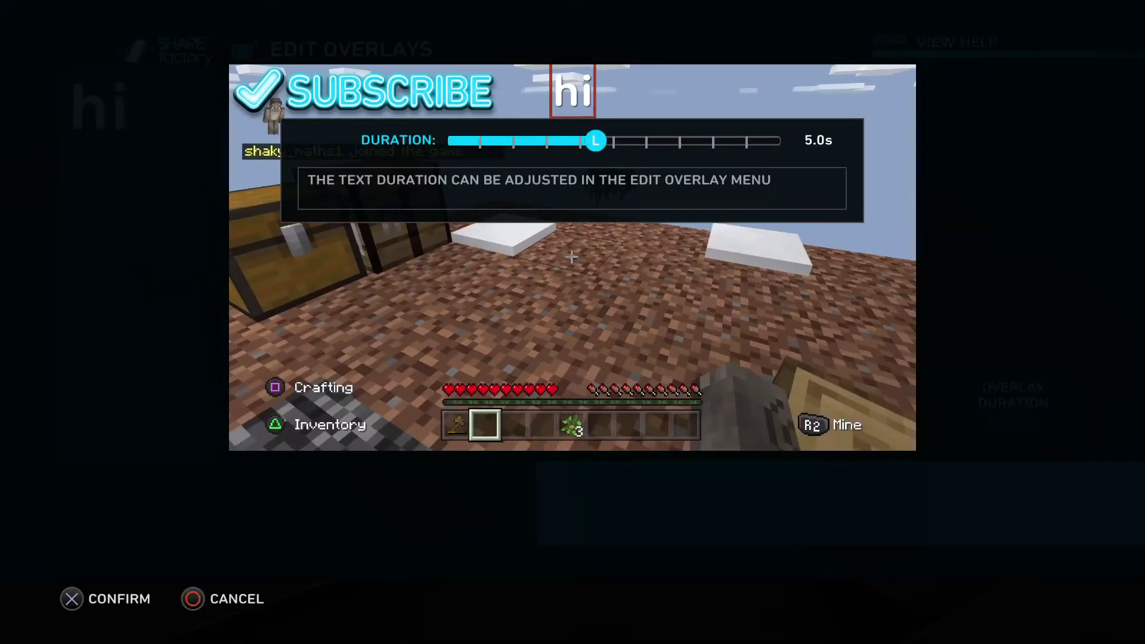
pyautogui.press('Return')
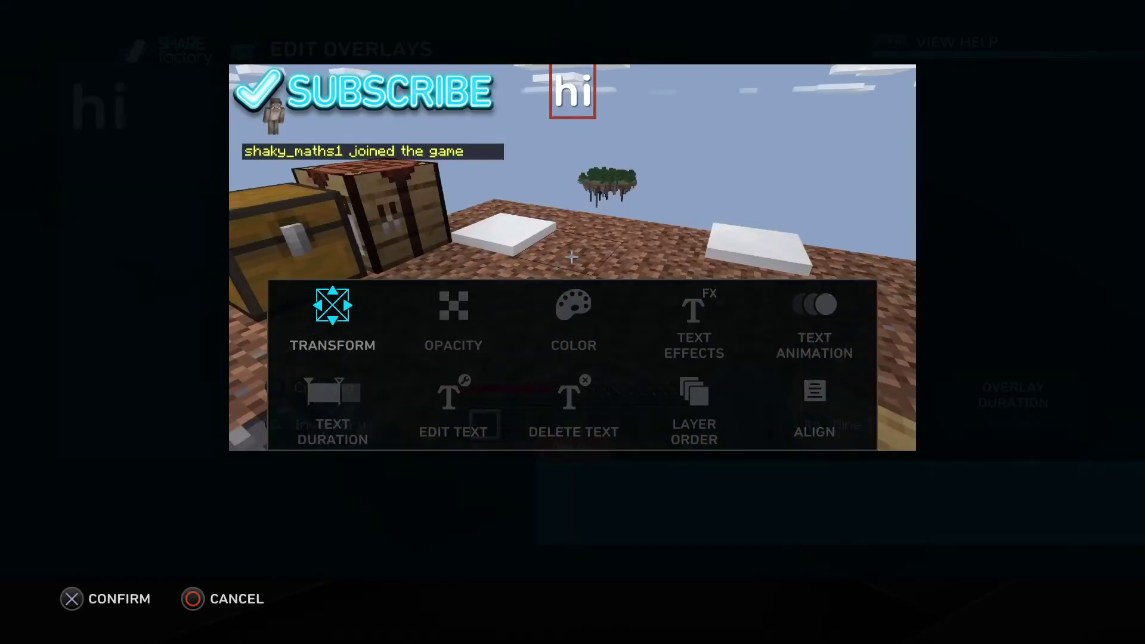
# Raise the 'hi' text's hue and saturation until it turns red
pyautogui.press('Right')
pyautogui.press('Return')
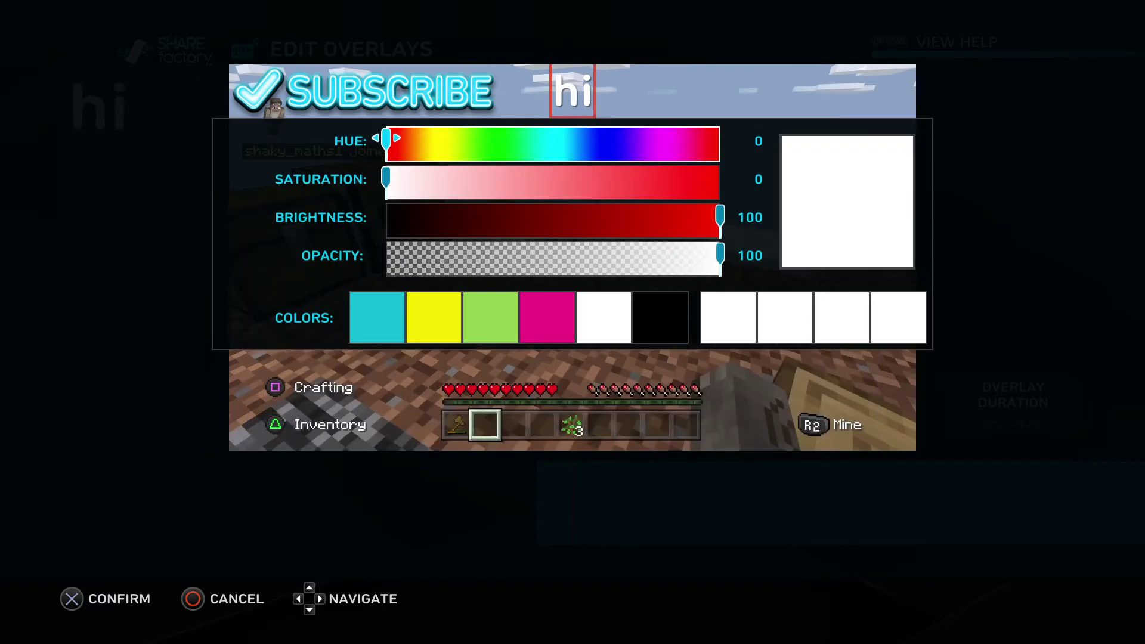
pyautogui.press('Right')
pyautogui.press('Down')
pyautogui.press('Right')
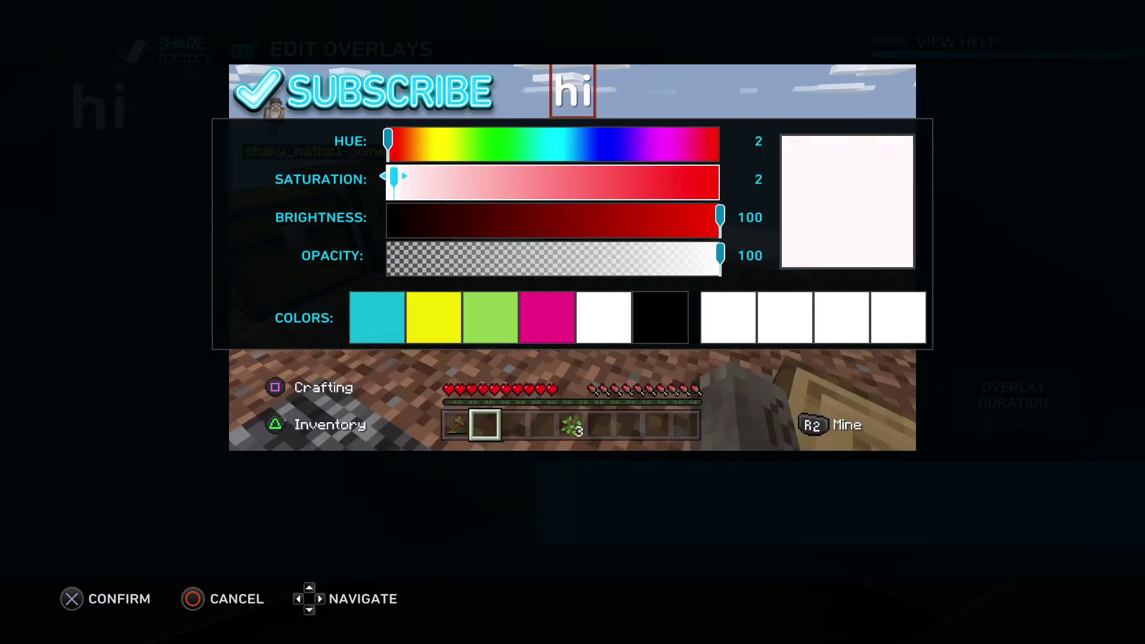
pyautogui.press('Right')
pyautogui.press('Right')
pyautogui.press('Right')
pyautogui.press('Right')
pyautogui.press('Right')
pyautogui.press('Right')
pyautogui.press('Return')
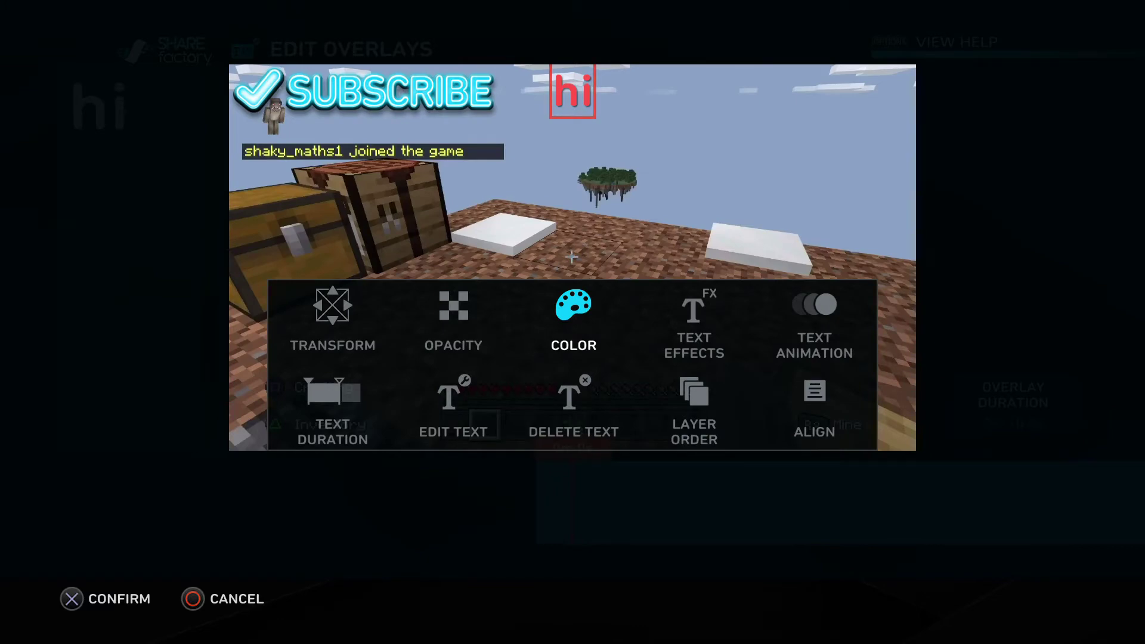
pyautogui.press('Escape')
# Scrub the timeline back to 0m 5s and exit Edit Overlays
pyautogui.press('Right')
pyautogui.press('Right')
pyautogui.press('Right')
pyautogui.press('Right')
pyautogui.press('Right')
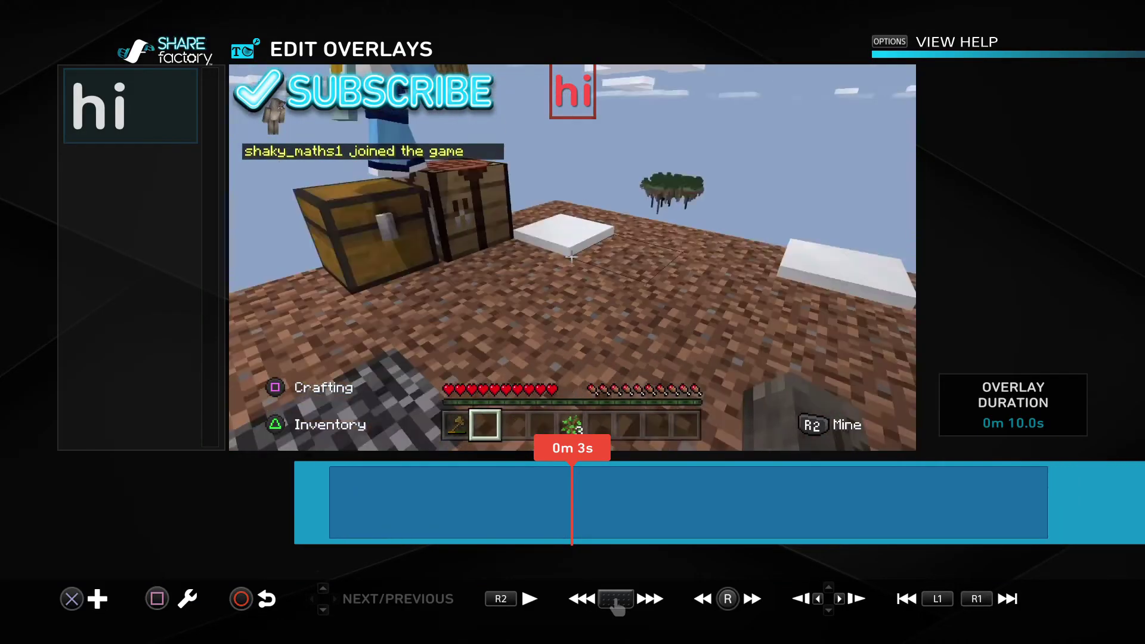
pyautogui.press('Right')
pyautogui.press('Right')
pyautogui.press('Right')
pyautogui.press('Right')
pyautogui.press('Right')
pyautogui.press('Right')
pyautogui.press('Right')
pyautogui.press('Right')
pyautogui.press('Right')
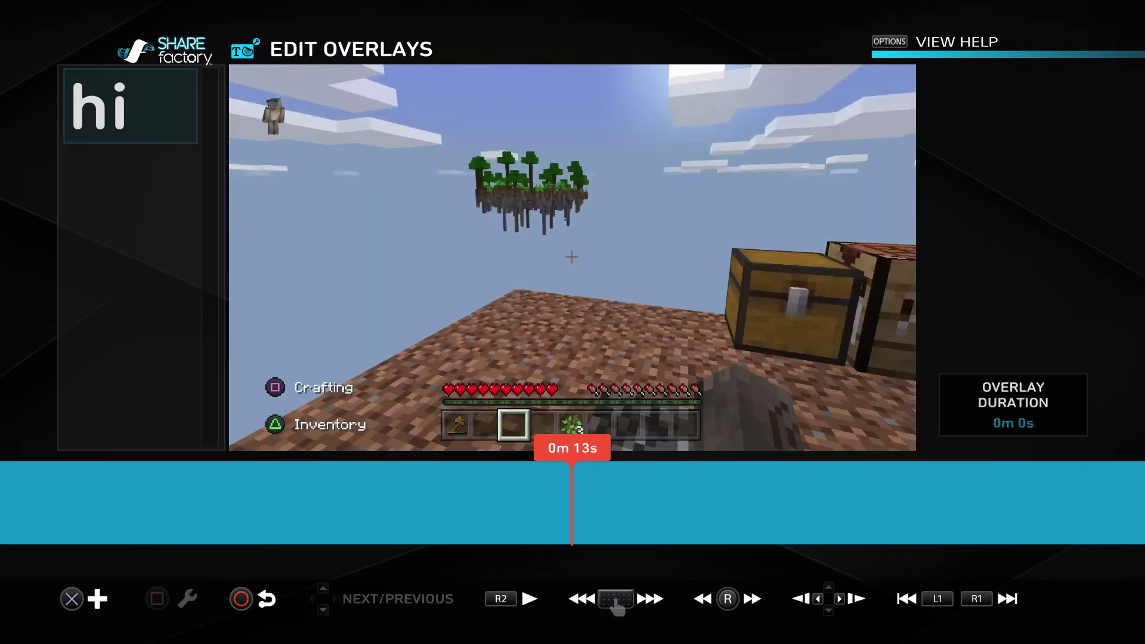
pyautogui.press('Left')
pyautogui.press('Left')
pyautogui.press('Left')
pyautogui.press('Left')
pyautogui.press('Left')
pyautogui.press('Left')
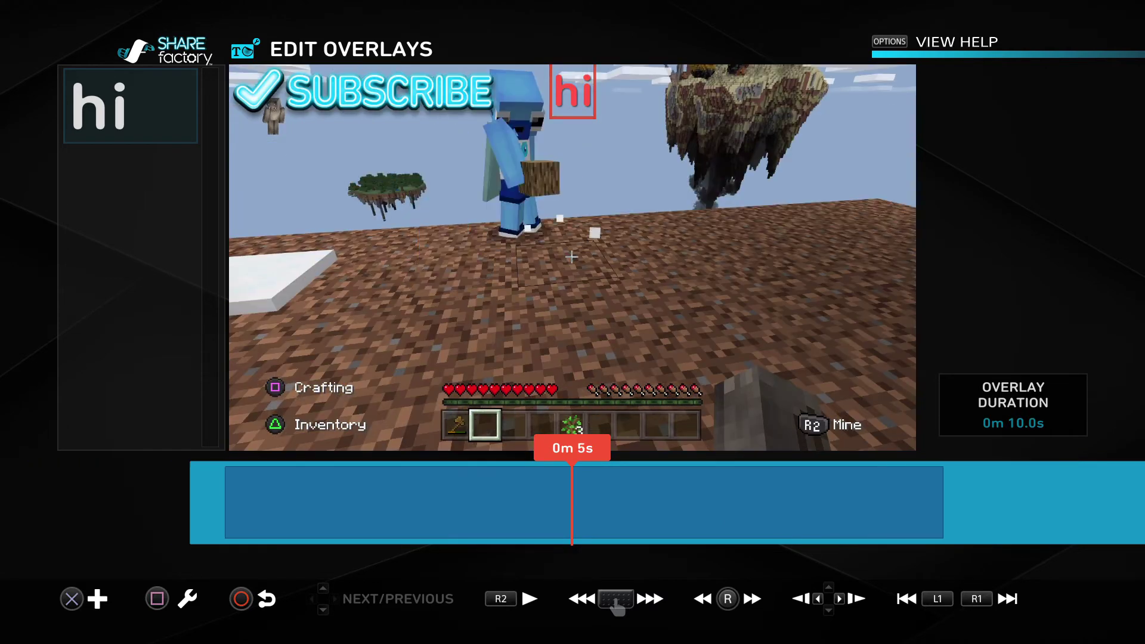
pyautogui.press('Left')
pyautogui.press('Return')
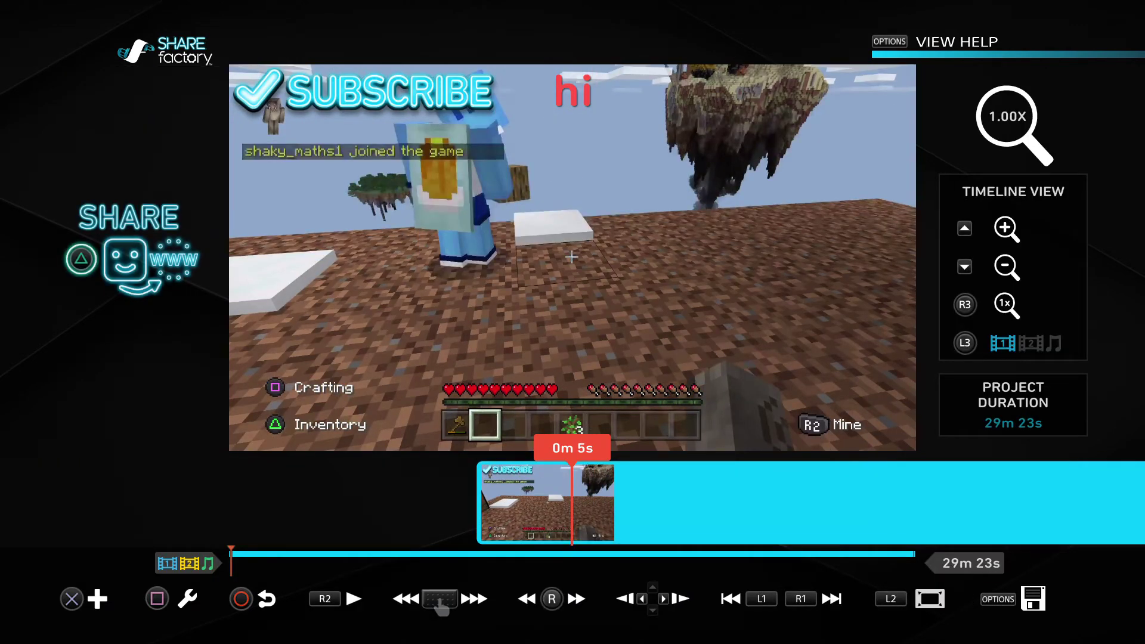
# Open the Clip Volume setting from the clip editing tools
pyautogui.press('Return')
pyautogui.press('Escape')
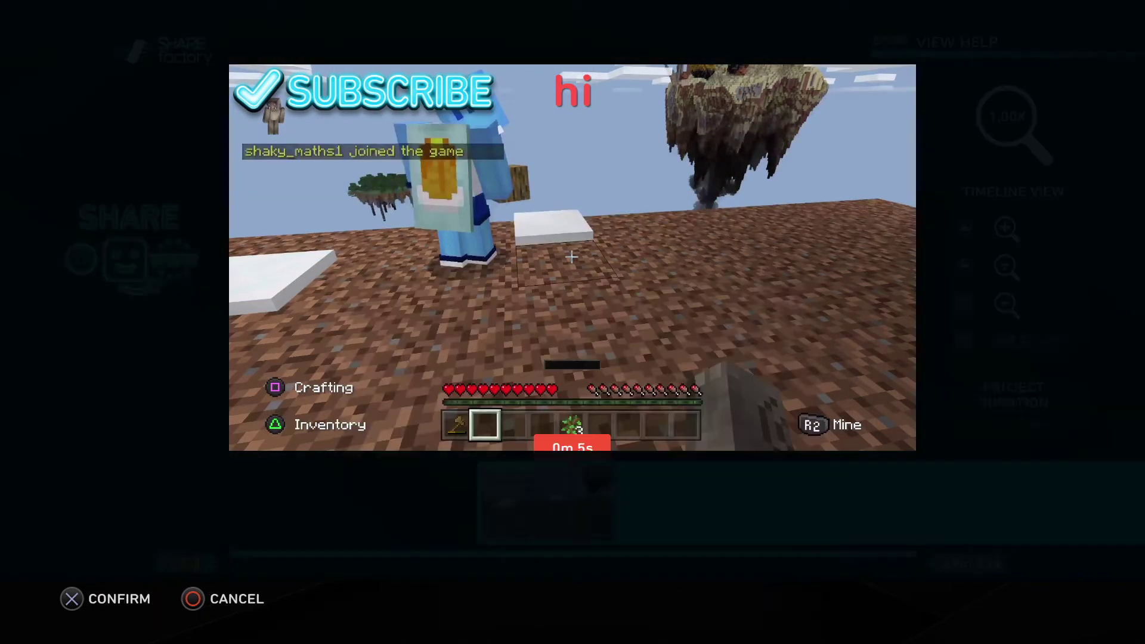
pyautogui.press('Return')
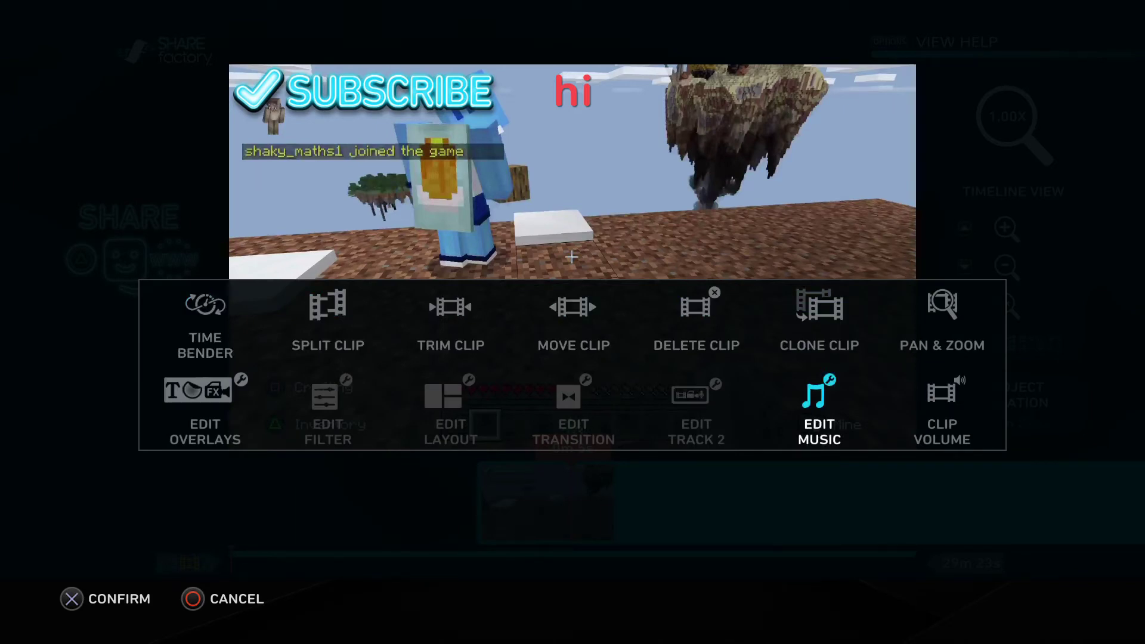
pyautogui.press('Right')
pyautogui.press('Right')
pyautogui.press('Left')
pyautogui.press('Left')
pyautogui.press('Right')
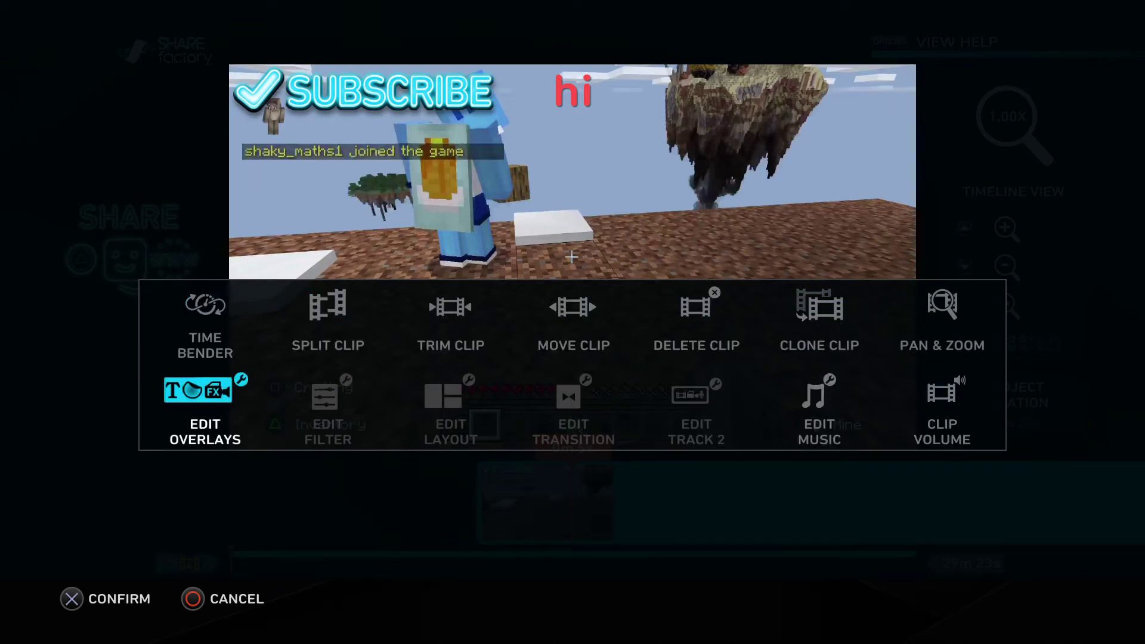
pyautogui.press('Left')
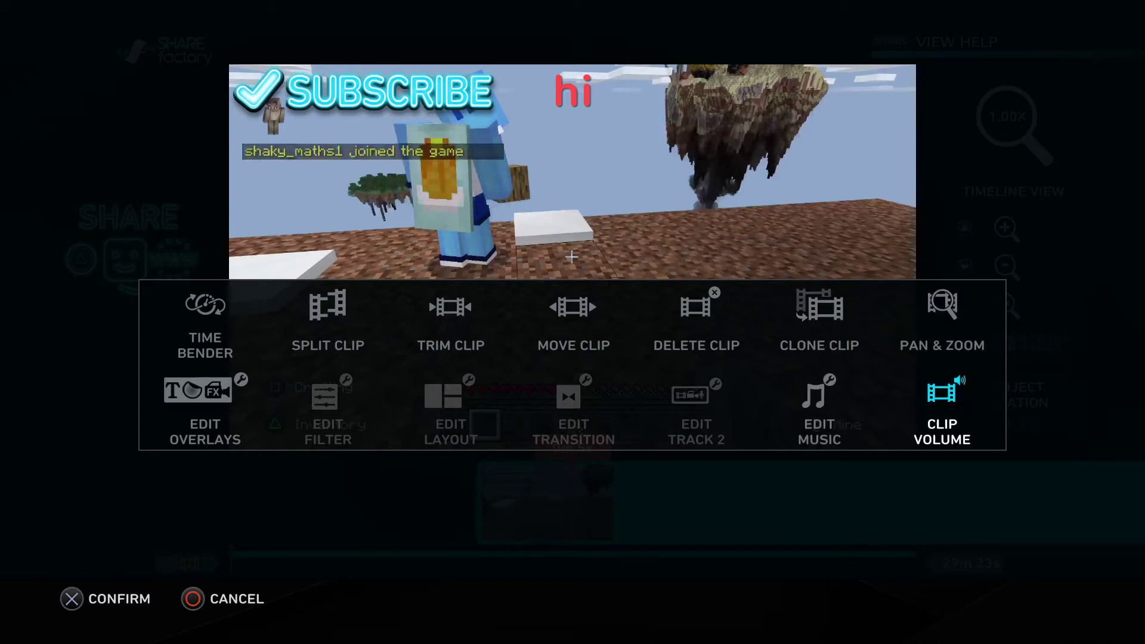
pyautogui.press('Right')
pyautogui.press('Return')
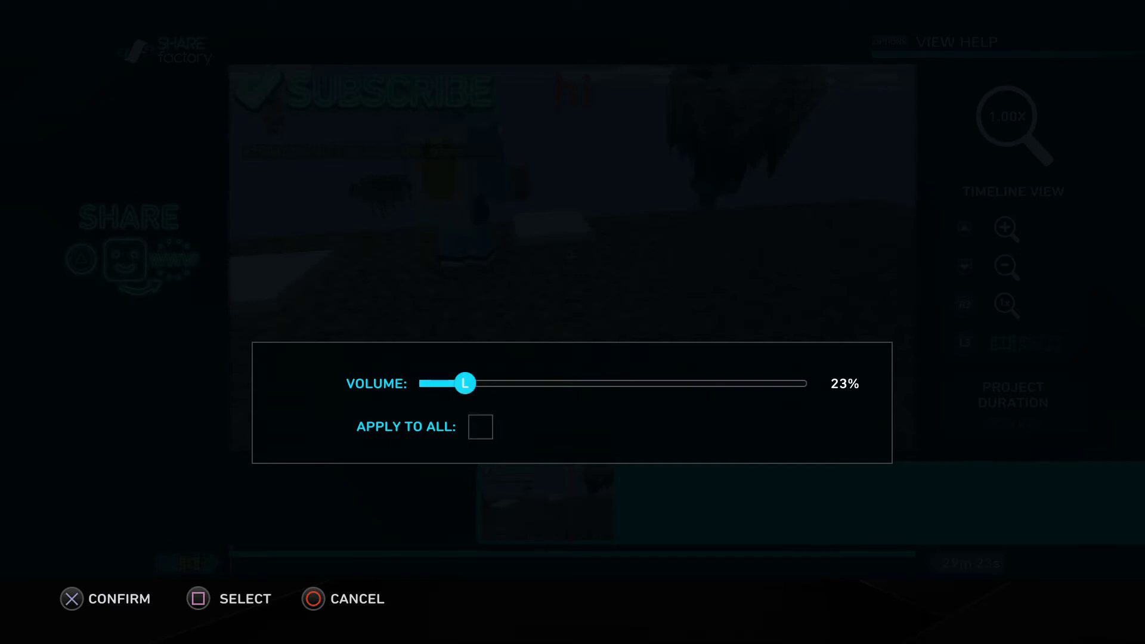
# Raise the Minecraft clip volume from 23% to about 99% and play the preview
pyautogui.press('Escape')
pyautogui.press('Return')
pyautogui.press('Down')
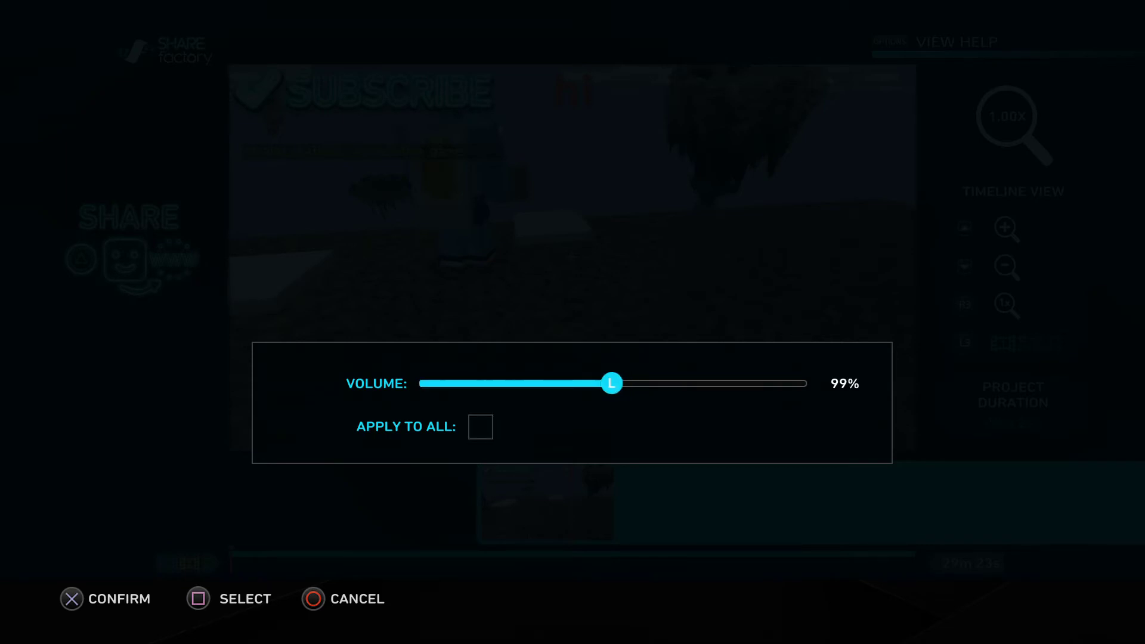
pyautogui.press('Return')
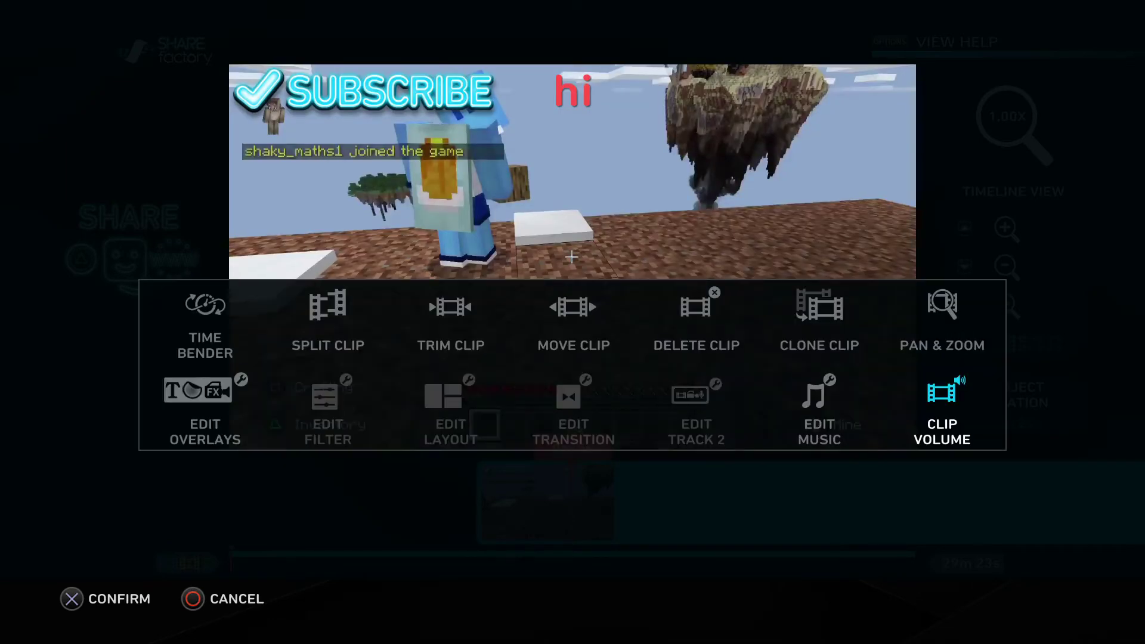
pyautogui.press('Escape')
pyautogui.press('space')
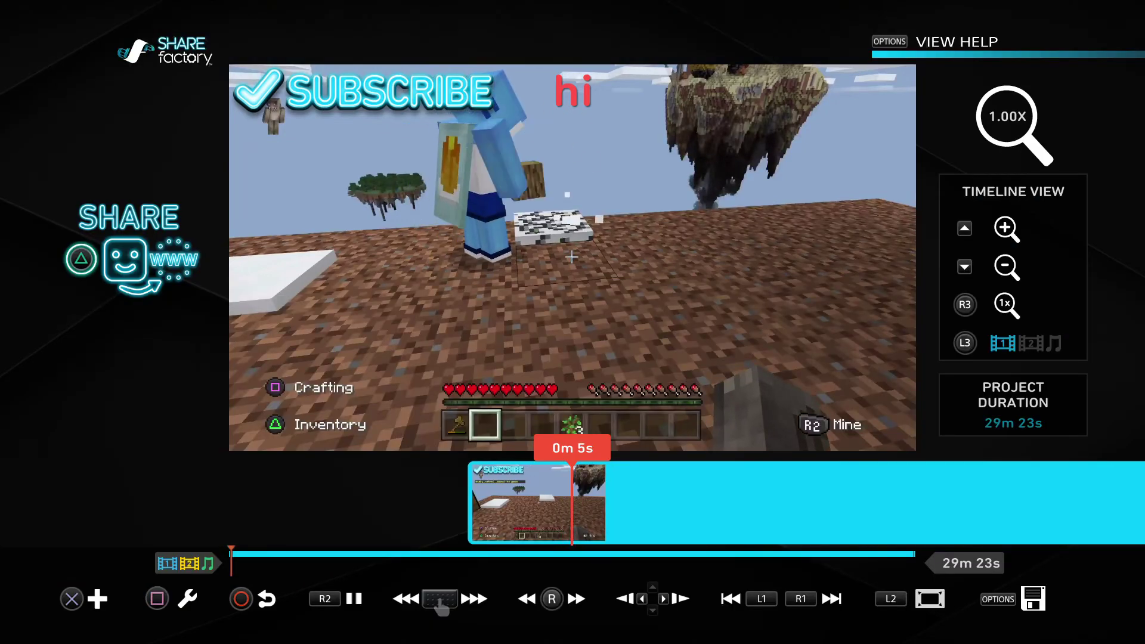
# Open the Add menu twice and cancel it each time
pyautogui.press('Return')
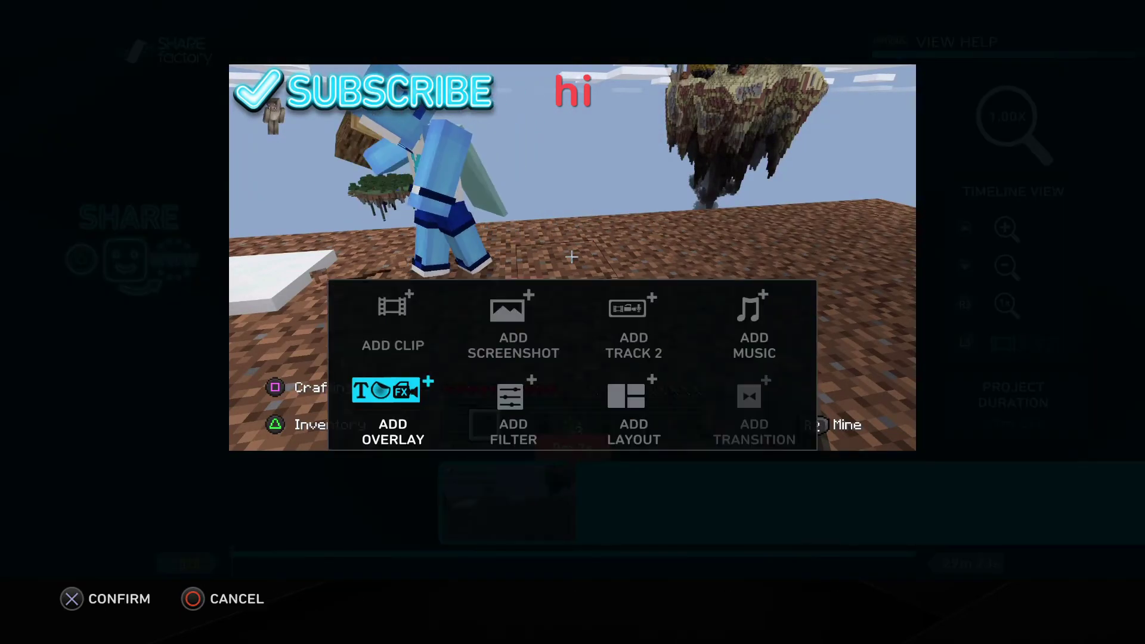
pyautogui.press('Escape')
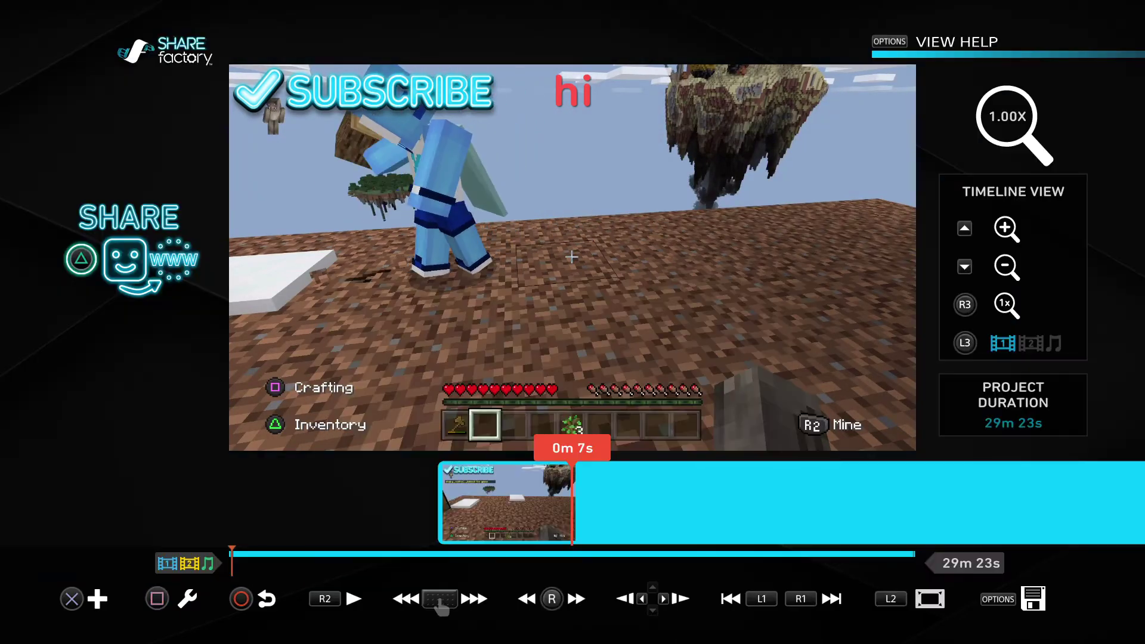
pyautogui.press('Return')
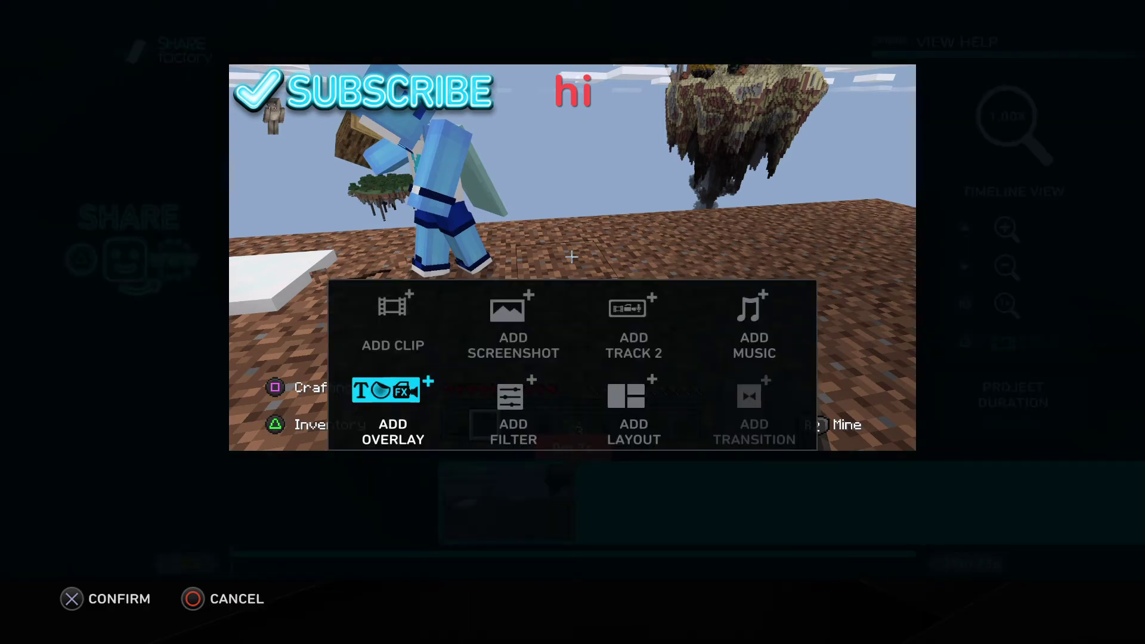
pyautogui.press('Escape')
# Visit Edit Overlays from the clip editing tools, then return to the timeline
pyautogui.press('Return')
pyautogui.press('Right')
pyautogui.press('Right')
pyautogui.press('Right')
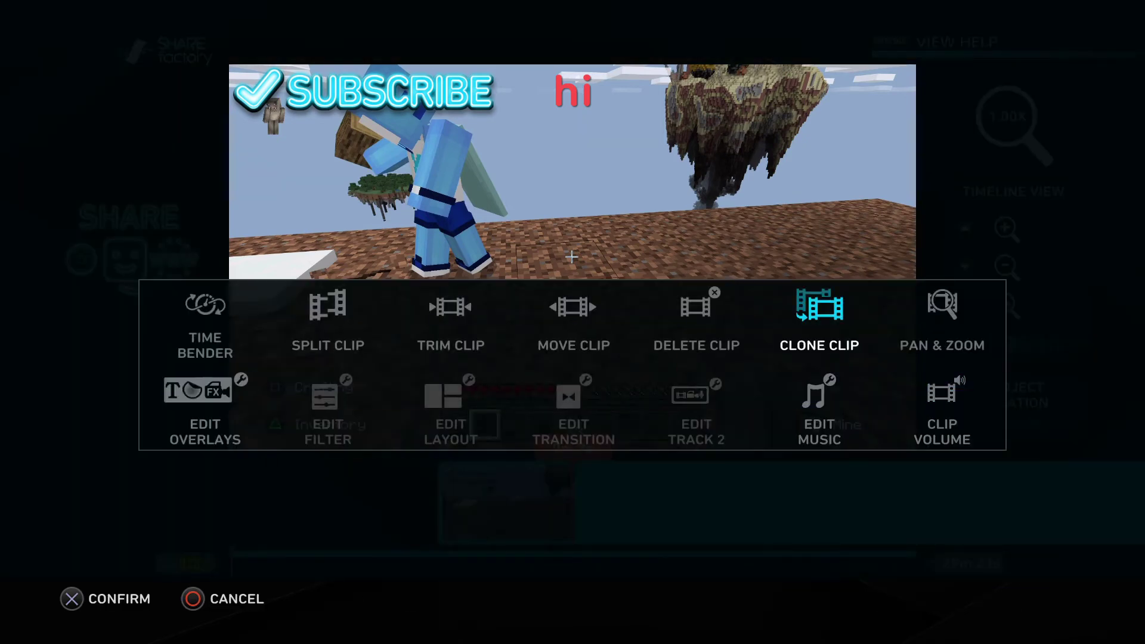
pyautogui.press('Down')
pyautogui.press('Right')
pyautogui.press('Right')
pyautogui.press('Return')
pyautogui.press('Escape')
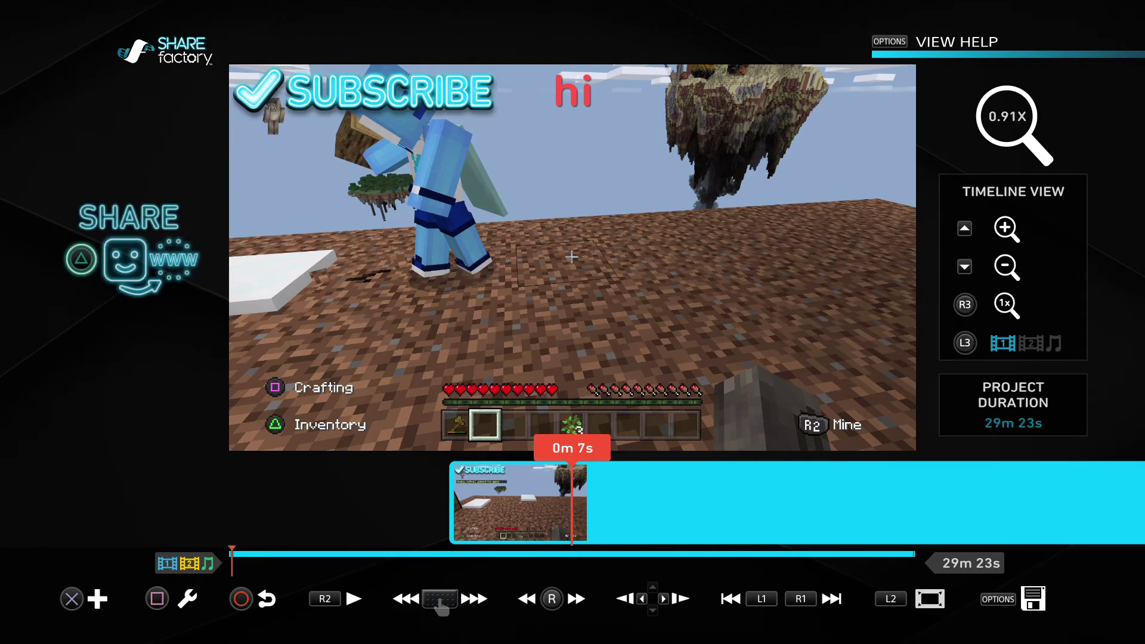
# Open Edit Music for the Soccer project from the edit menu
pyautogui.press('Return')
pyautogui.press('Up')
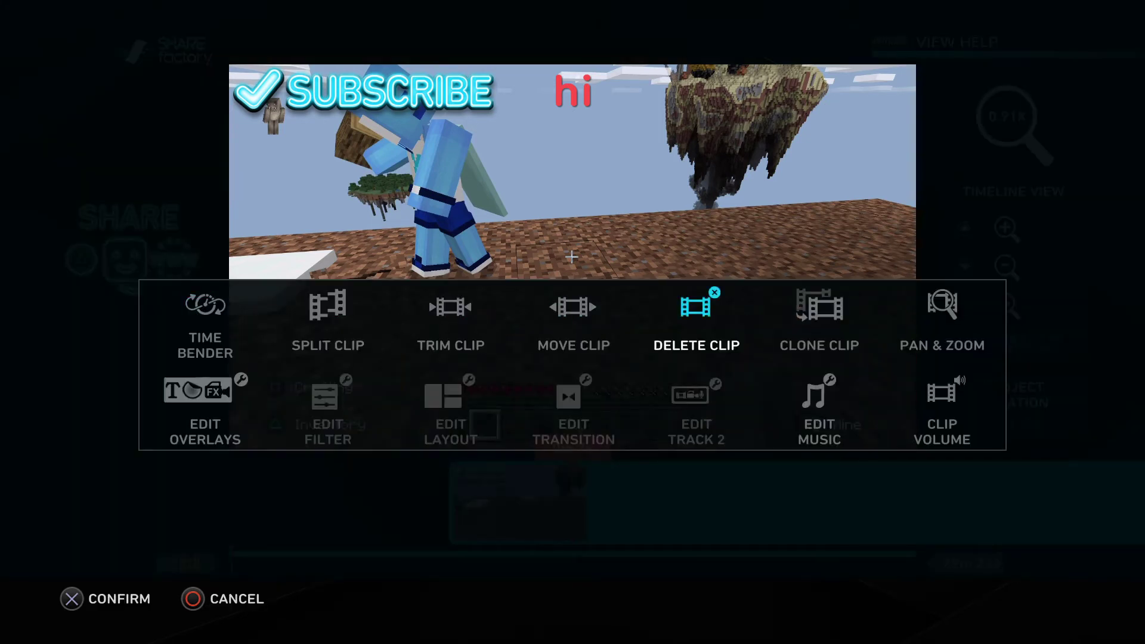
pyautogui.press('Right')
pyautogui.press('Down')
pyautogui.press('Return')
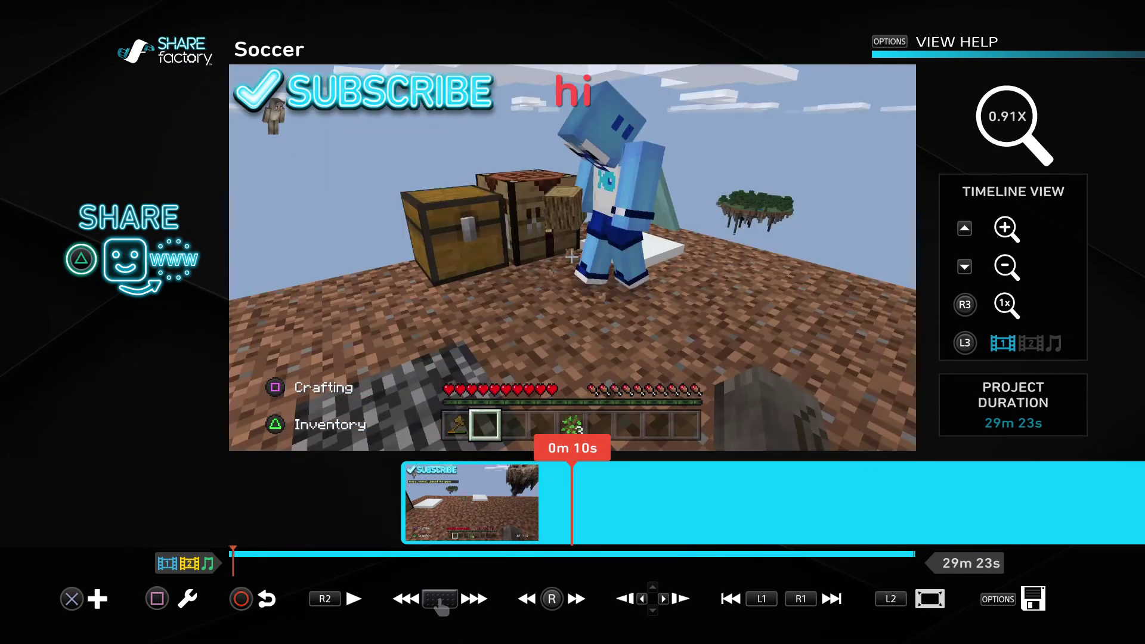
# Dismiss the Add menu, reopen the Edit menu and highlight Clip Volume
pyautogui.press('Return')
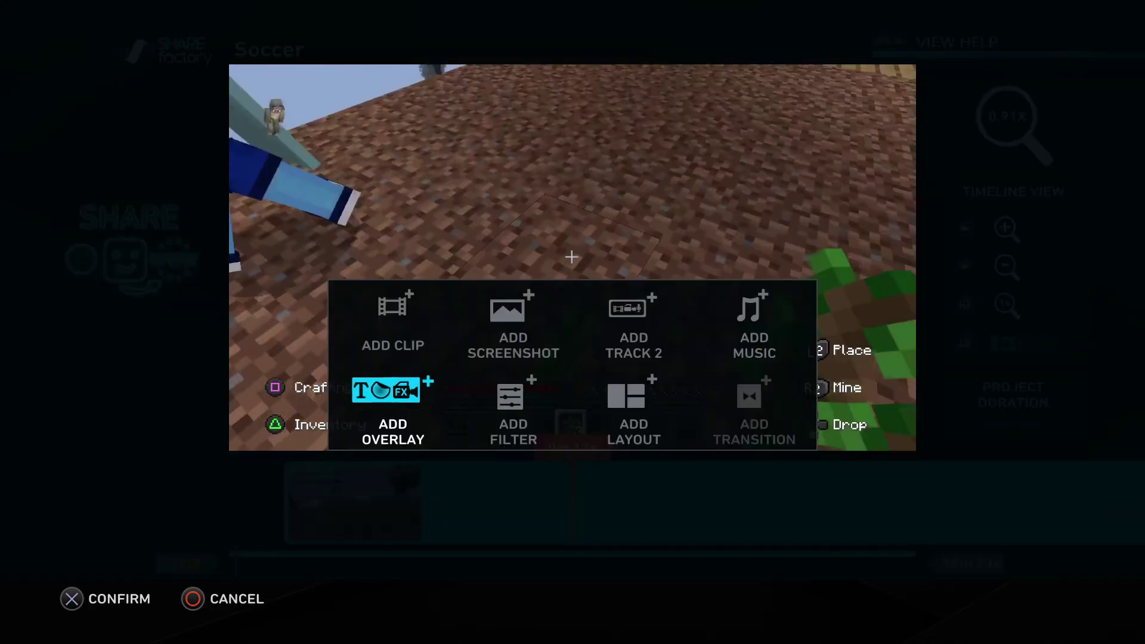
pyautogui.press('Escape')
pyautogui.press('Return')
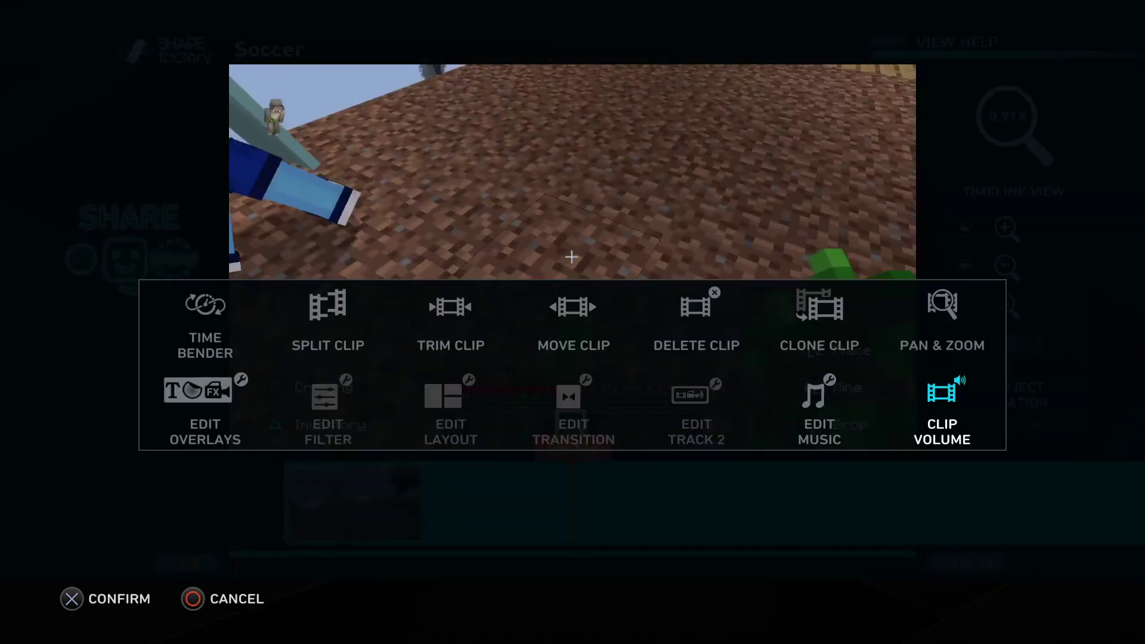
pyautogui.press('Up')
pyautogui.press('Left')
pyautogui.press('Left')
# Split the Minecraft clip at 0m 17s and confirm
pyautogui.press('Left')
pyautogui.press('Return')
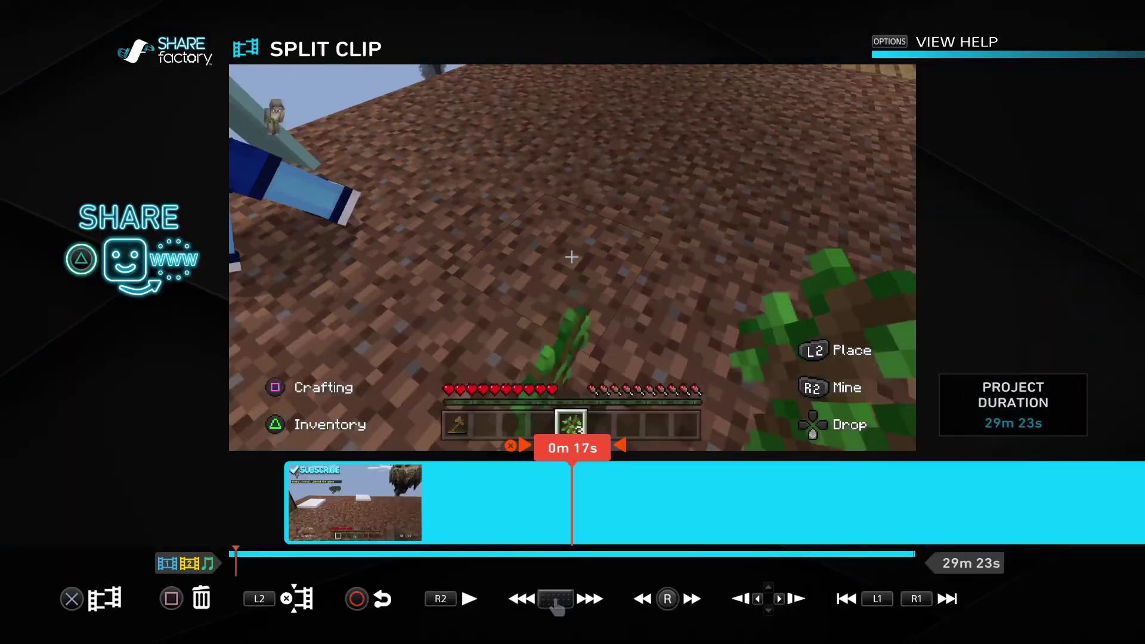
pyautogui.press('Return')
pyautogui.press('Left')
pyautogui.press('Return')
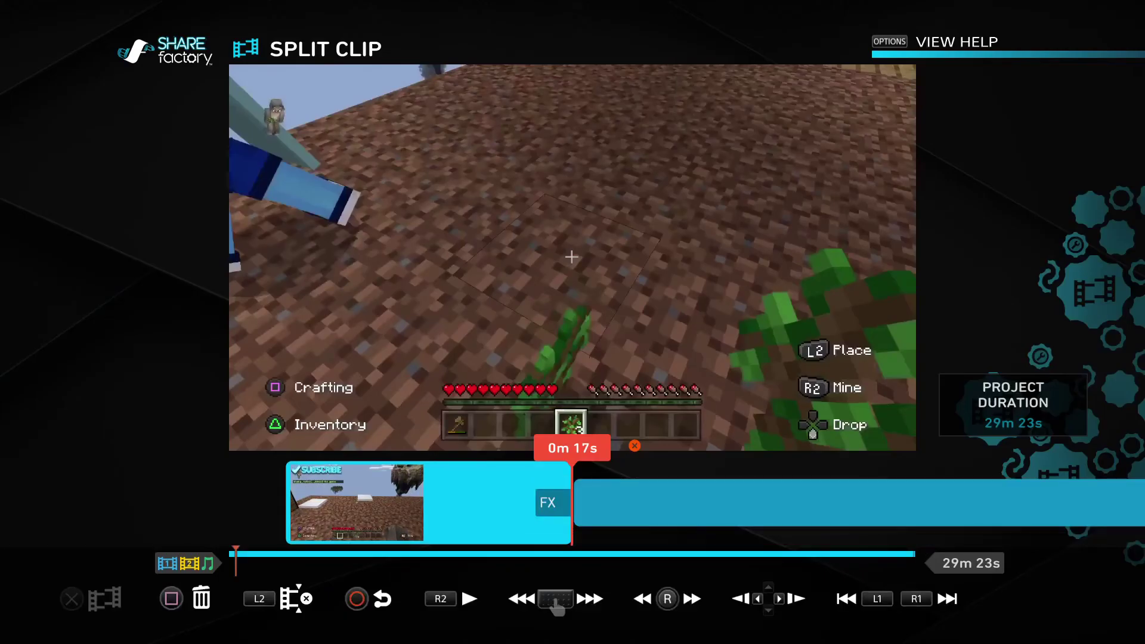
pyautogui.press('Left')
# Cancel Delete Clip on the earlier piece and back out of the Add menu
pyautogui.press('Delete')
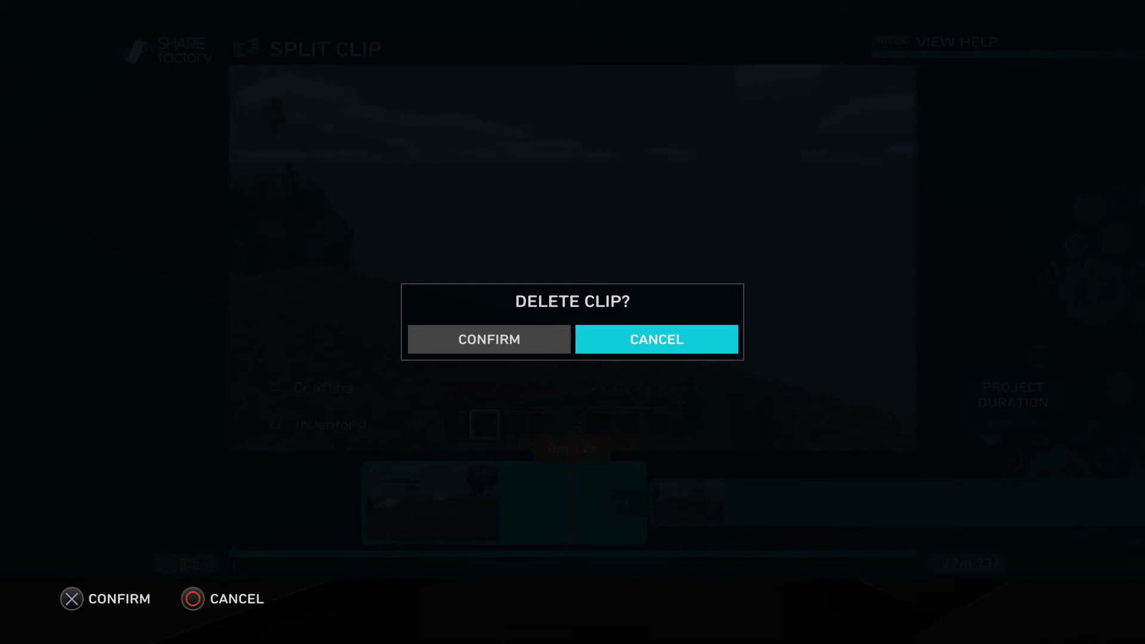
pyautogui.press('Return')
pyautogui.press('Insert')
pyautogui.press('Up')
pyautogui.press('Escape')
# Set the earlier piece's Clip Volume to 0%, confirm, and preview the result
pyautogui.press('Return')
pyautogui.press('Right')
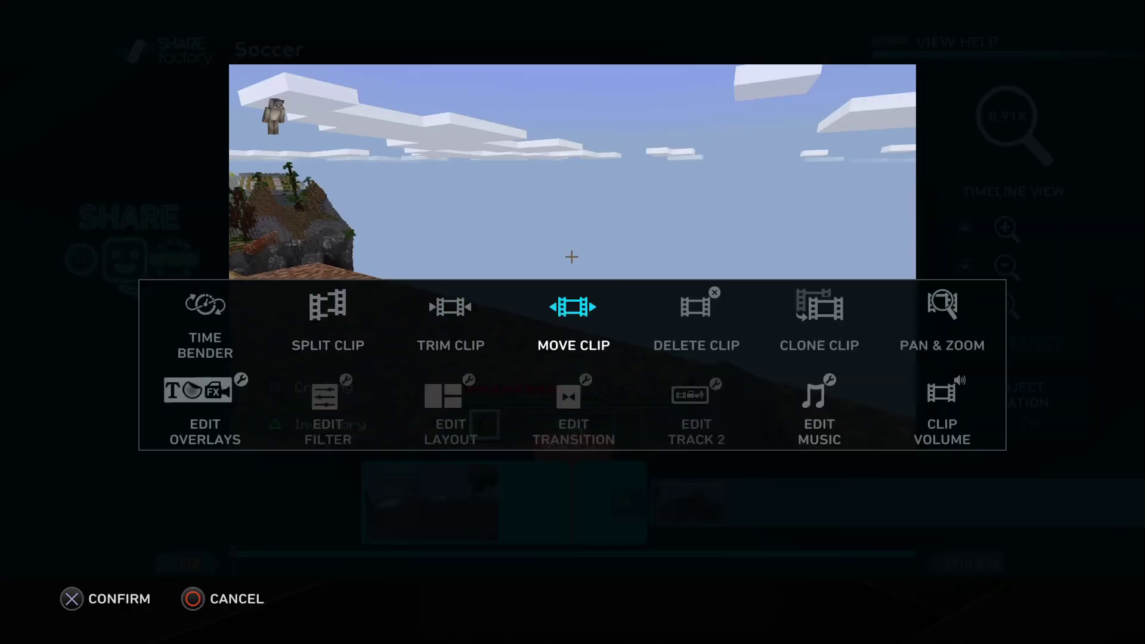
pyautogui.press('Right')
pyautogui.press('Right')
pyautogui.press('Right')
pyautogui.press('Down')
pyautogui.press('Return')
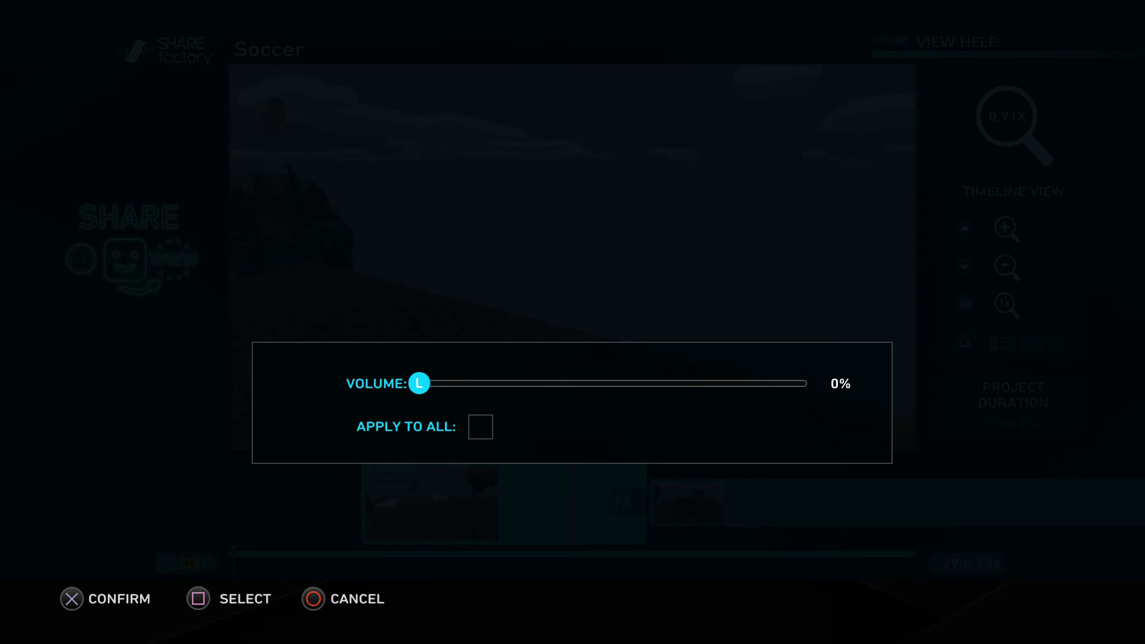
pyautogui.press('Return')
pyautogui.press('Escape')
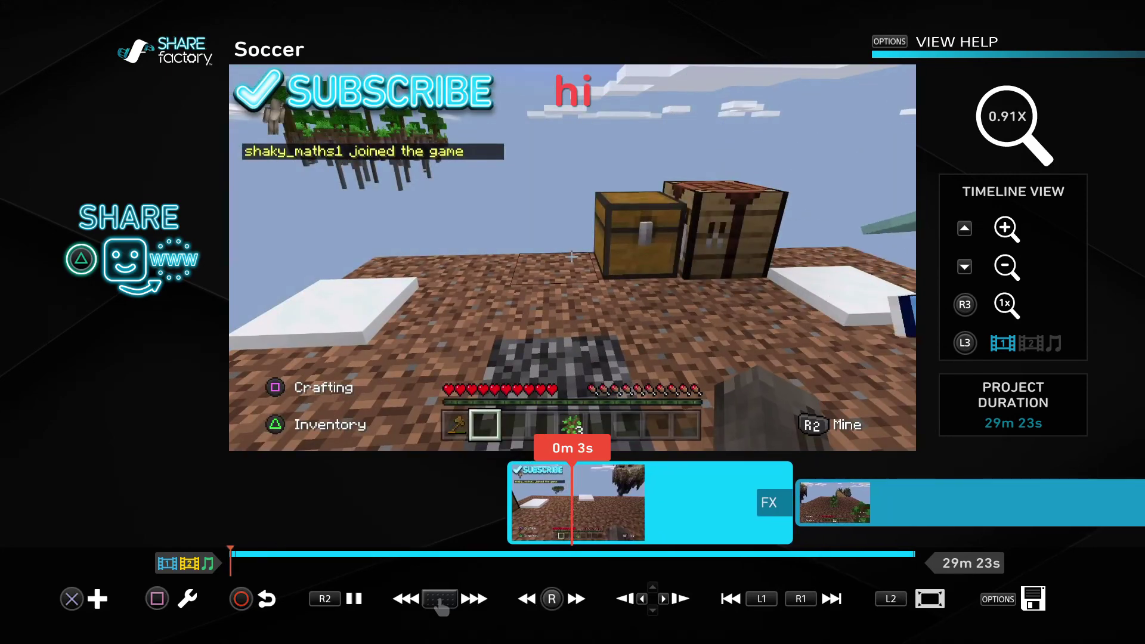
pyautogui.press('Return')
pyautogui.press('Escape')
pyautogui.press('Escape')
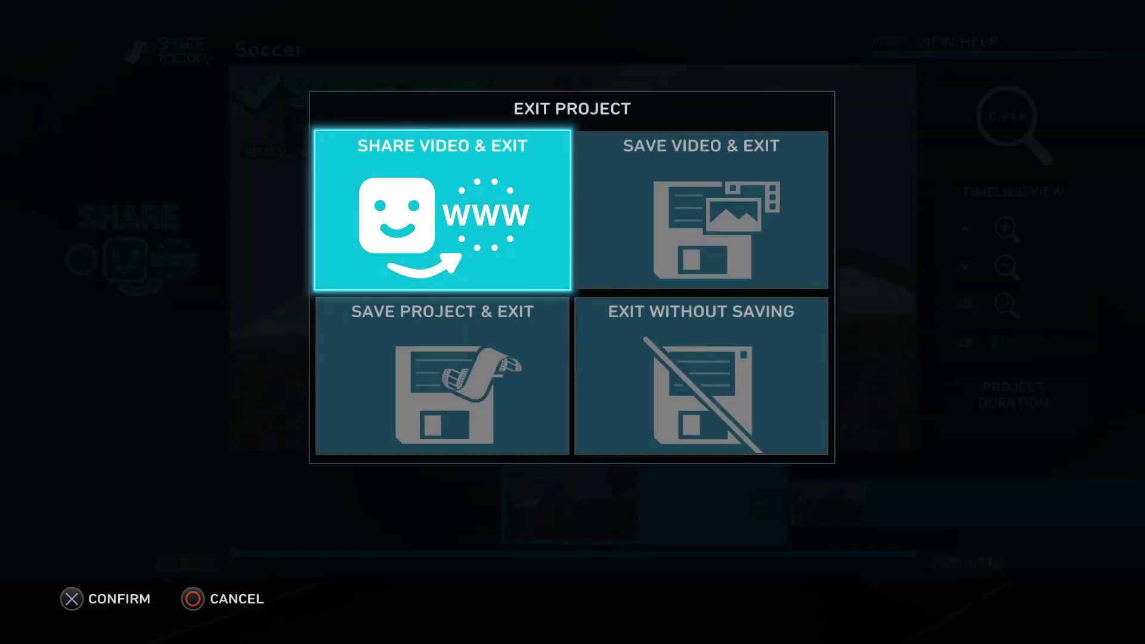
pyautogui.press('Escape')
pyautogui.press('Return')
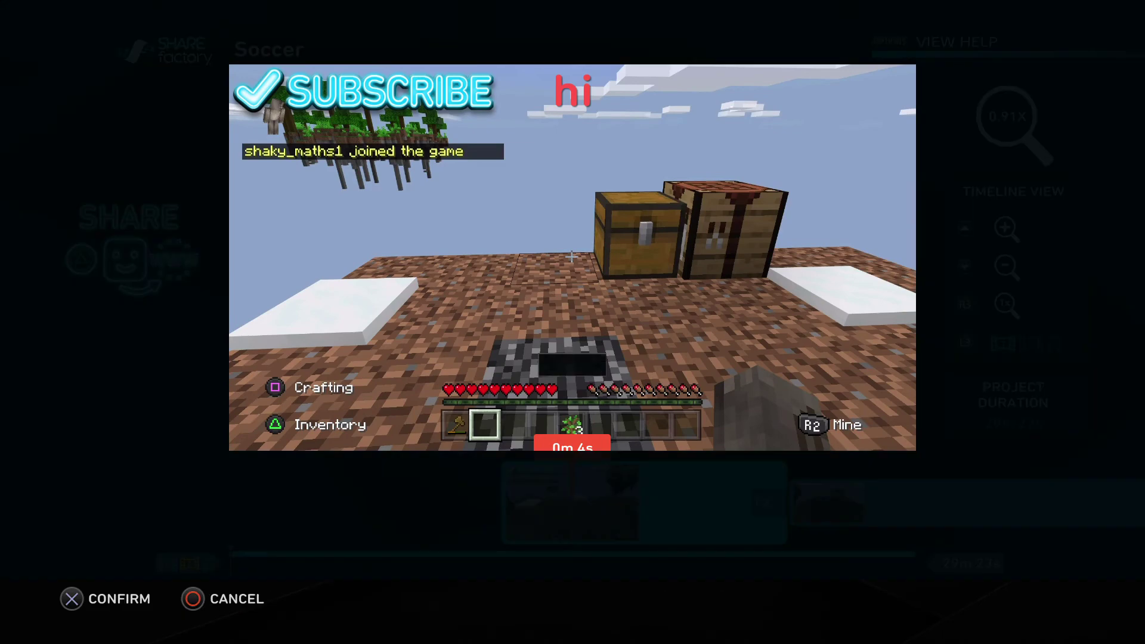
pyautogui.press('Escape')
pyautogui.press('Return')
pyautogui.press('Escape')
pyautogui.press('Return')
pyautogui.press('Up')
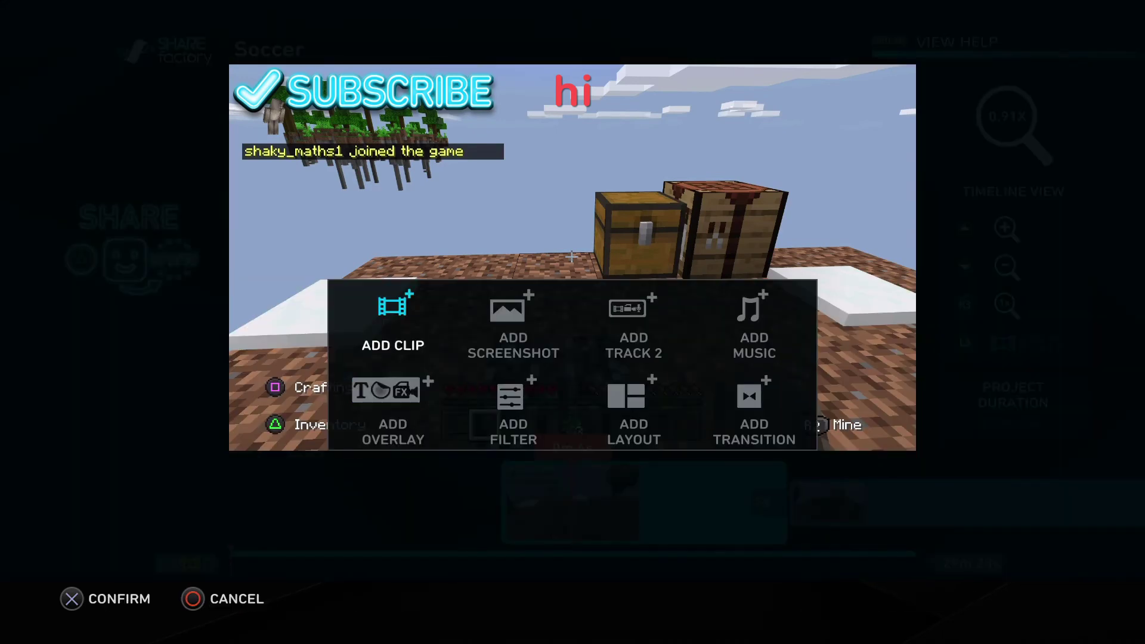
pyautogui.press('Return')
pyautogui.press('Escape')
pyautogui.press('Return')
pyautogui.press('Down')
pyautogui.press('Escape')
pyautogui.press('Return')
pyautogui.press('Left')
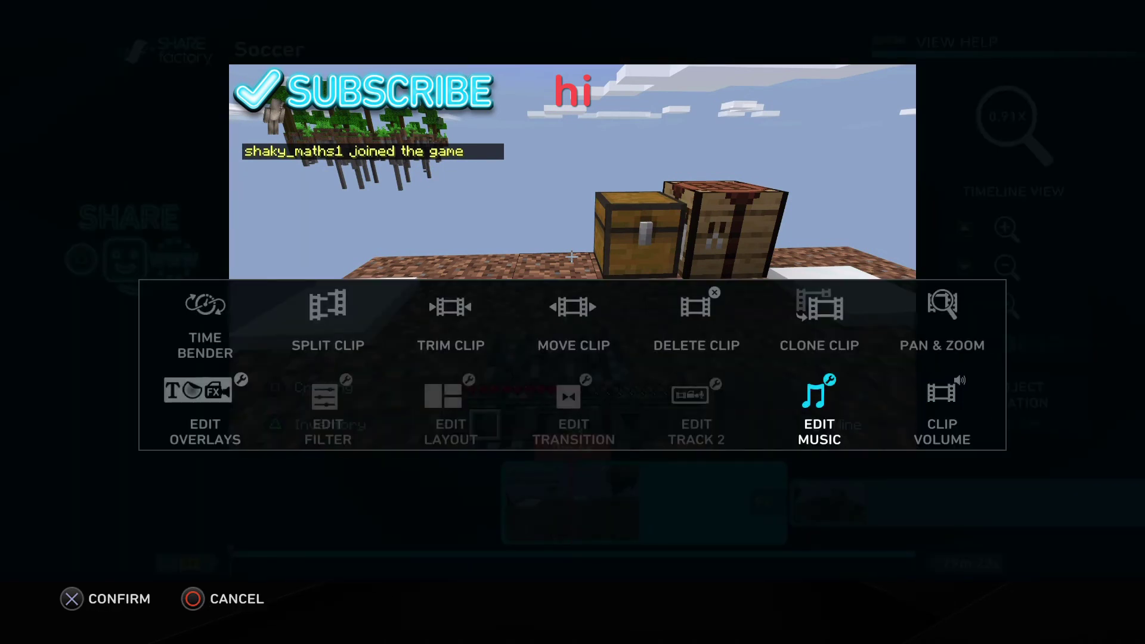
pyautogui.press('Right')
pyautogui.press('Right')
pyautogui.press('Right')
pyautogui.press('Up')
pyautogui.press('Right')
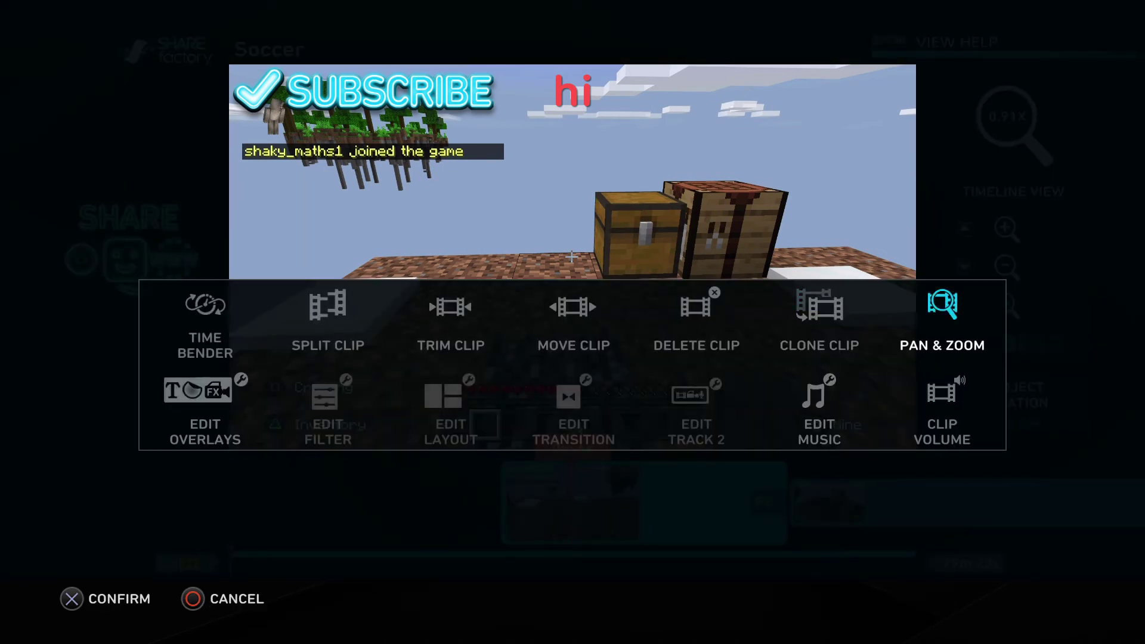
pyautogui.press('Return')
pyautogui.press('Escape')
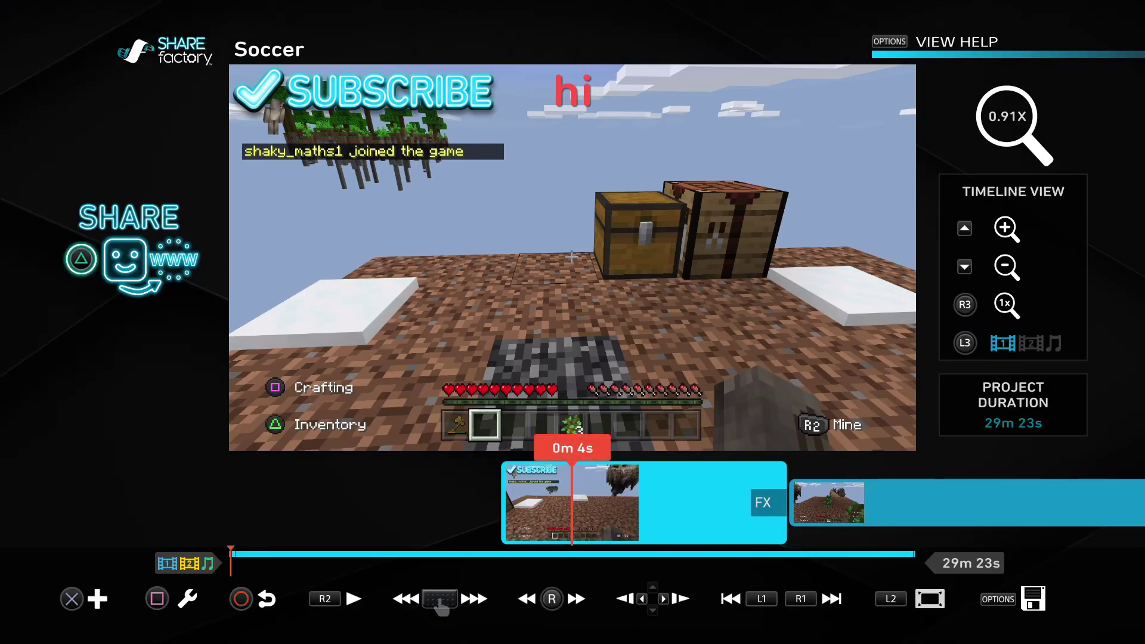
pyautogui.press('Return')
pyautogui.press('Left')
pyautogui.press('Left')
pyautogui.press('Left')
pyautogui.press('Left')
pyautogui.press('Left')
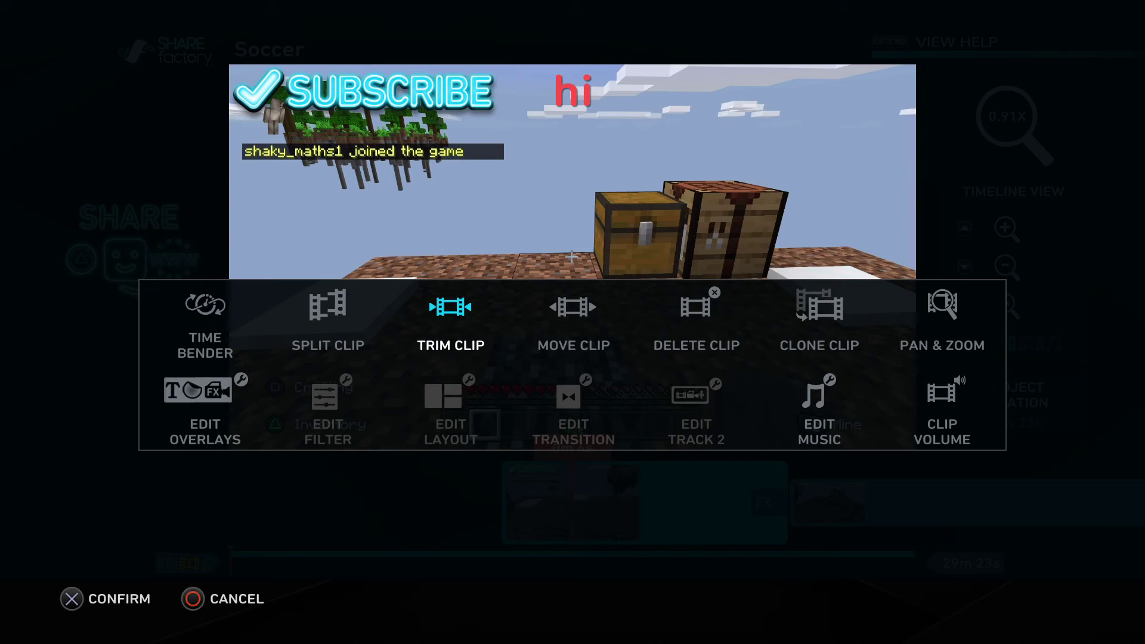
pyautogui.press('Escape')
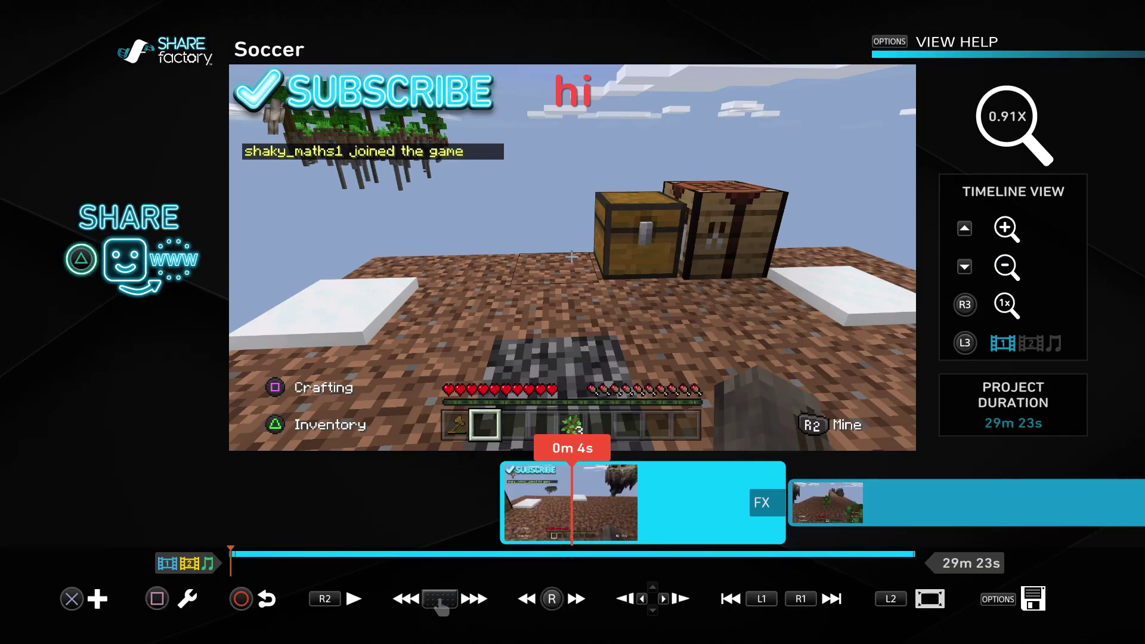
pyautogui.press('Right')
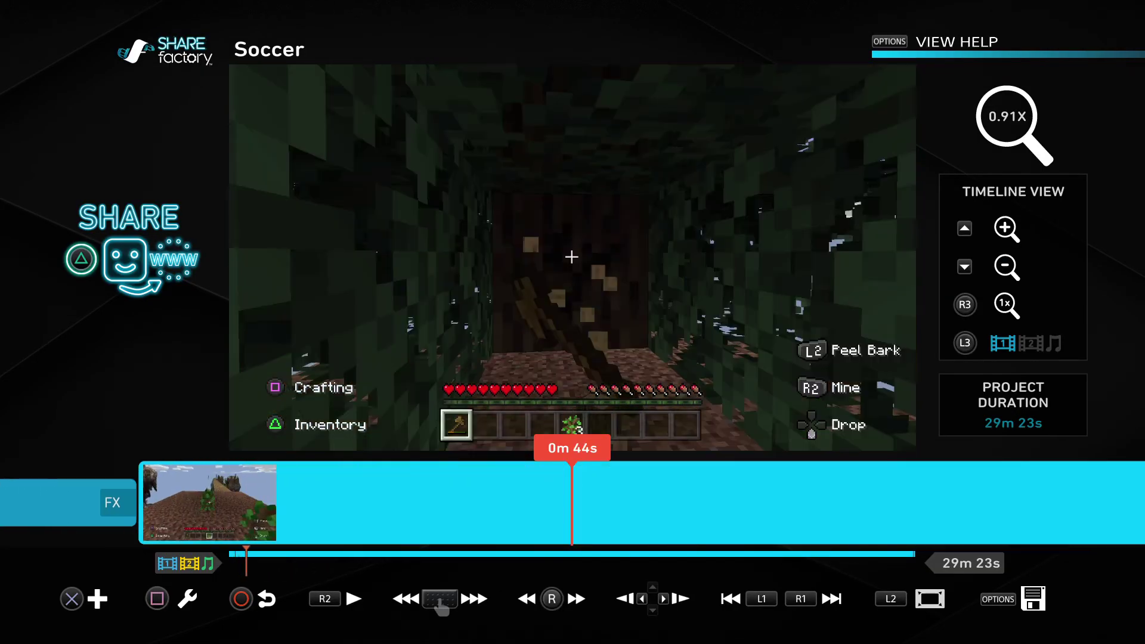
# Fast-forward the Soccer preview through 1m 50s and 2m 10s to 2m 50s
pyautogui.press('Right')
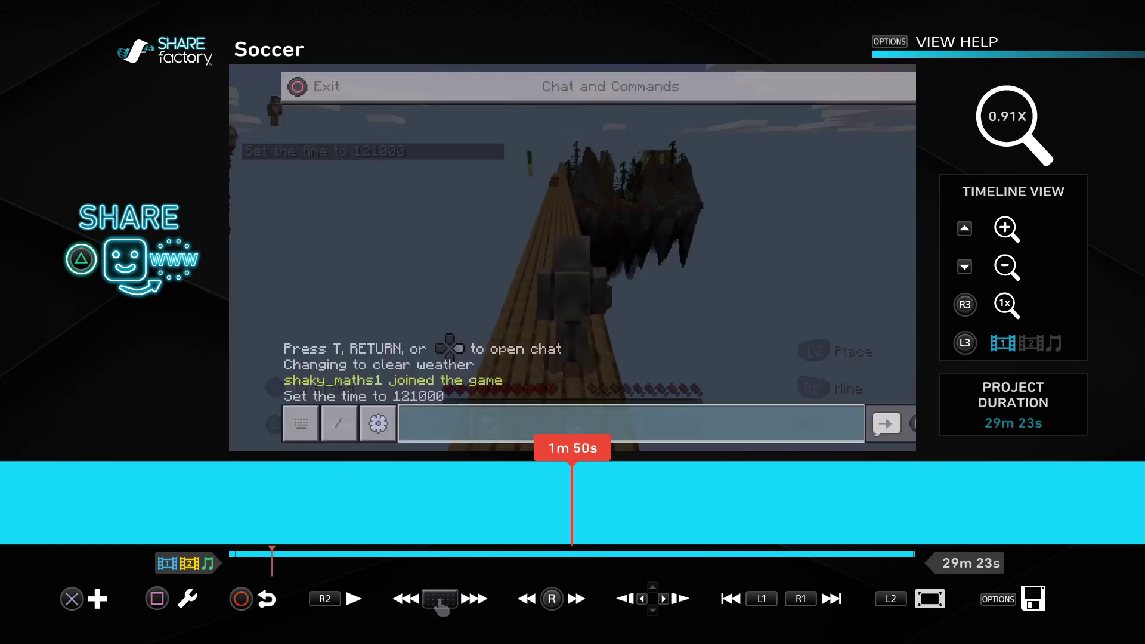
pyautogui.press('Right')
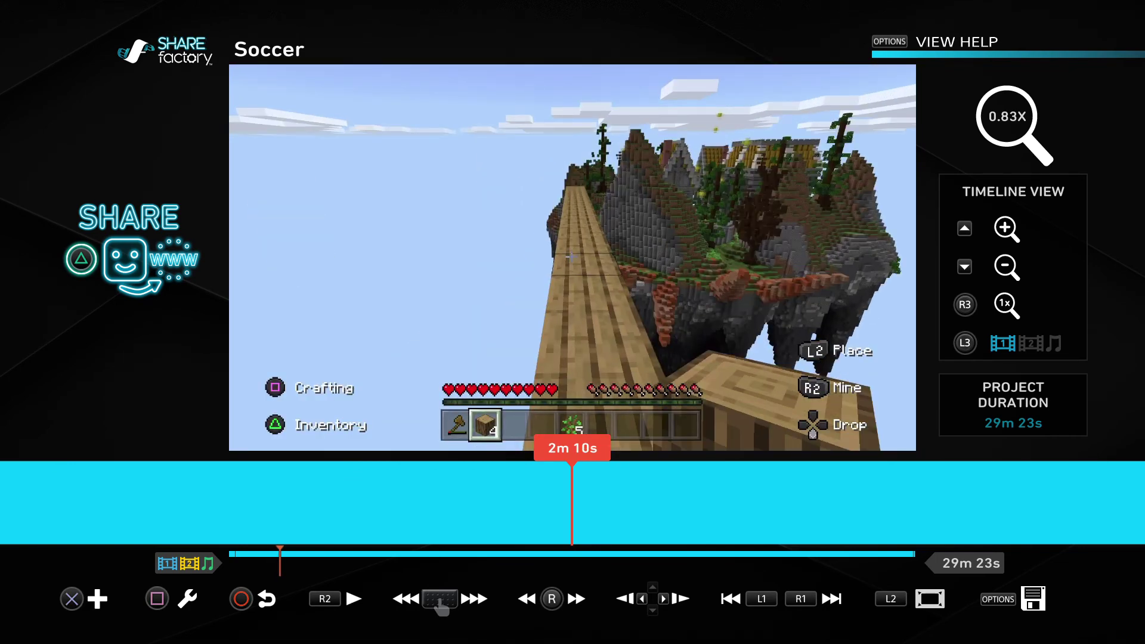
pyautogui.press('Right')
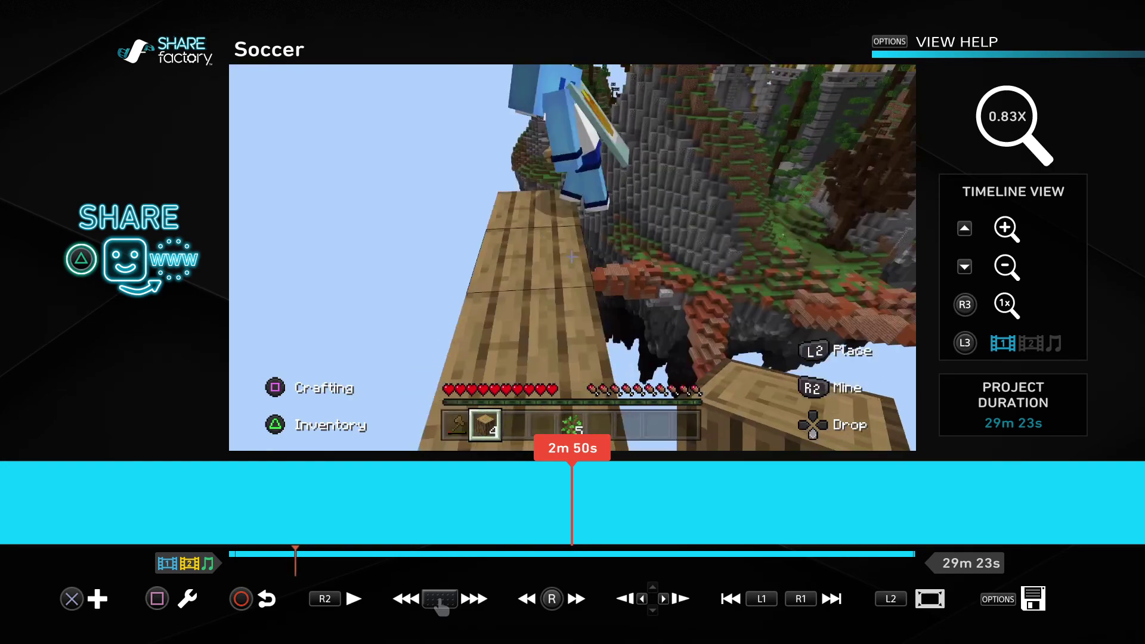
# Open the Exit Project choices, back out, and open them again
pyautogui.press('Escape')
pyautogui.press('Escape')
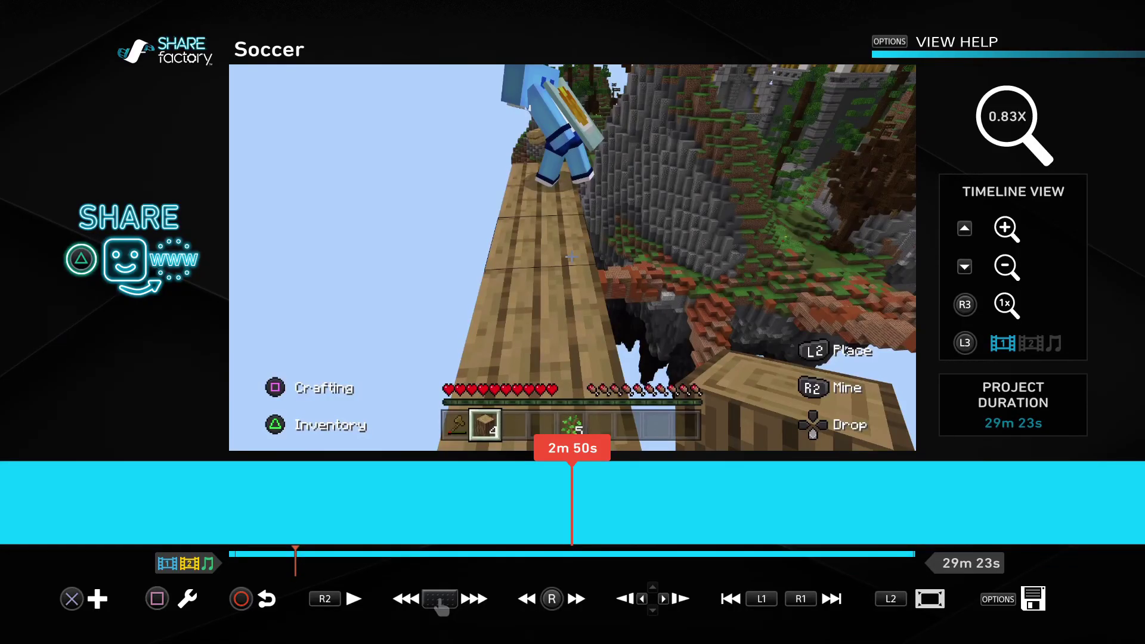
pyautogui.press('Escape')
# Cancel Exit Project, zoom the timeline out to 0.77X and fast-forward the preview
pyautogui.press('Down')
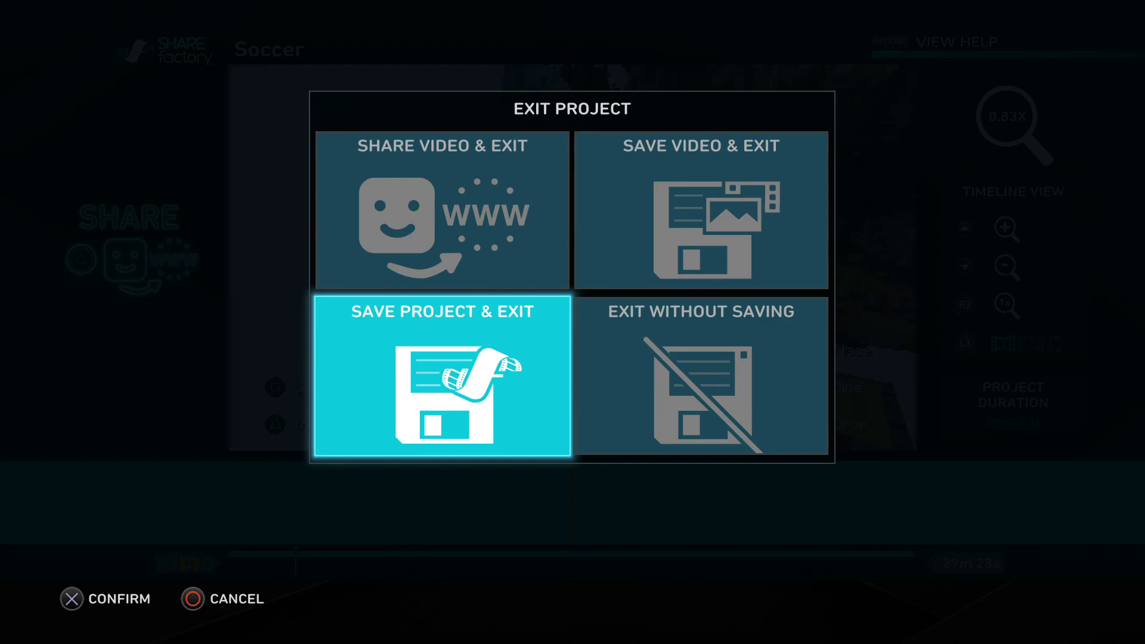
pyautogui.press('Escape')
pyautogui.press('Down')
pyautogui.press('Right')
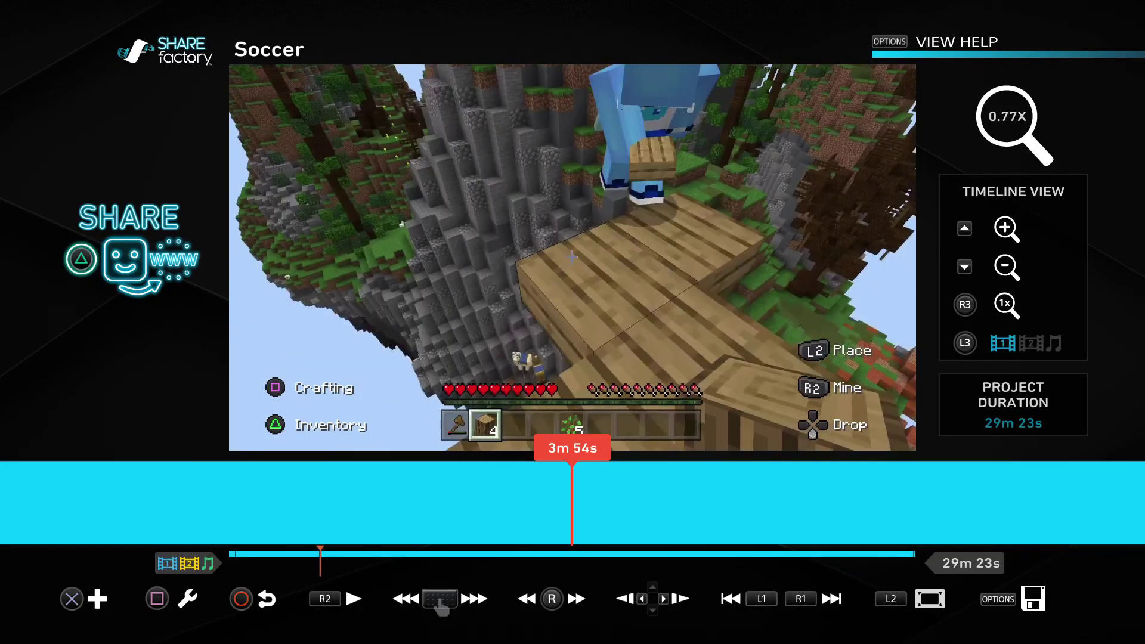